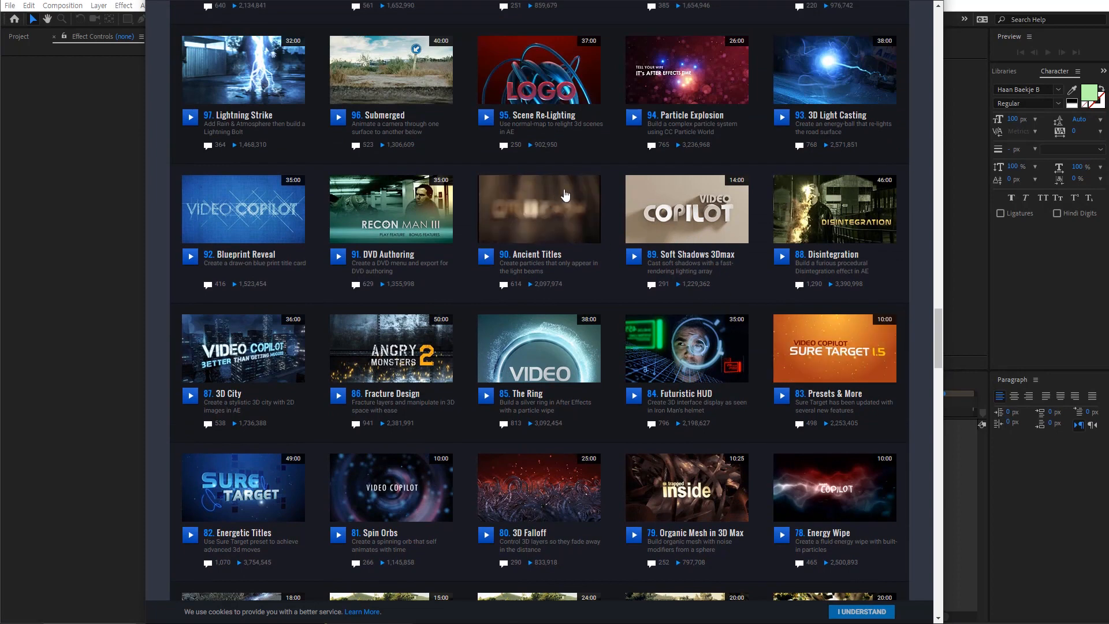
Open the 90. Ancient Titles tutorial page, and switch to File Explorer to locate Ancient Title.aep in AE_data\90\Ancient_Title.
click(572, 225)
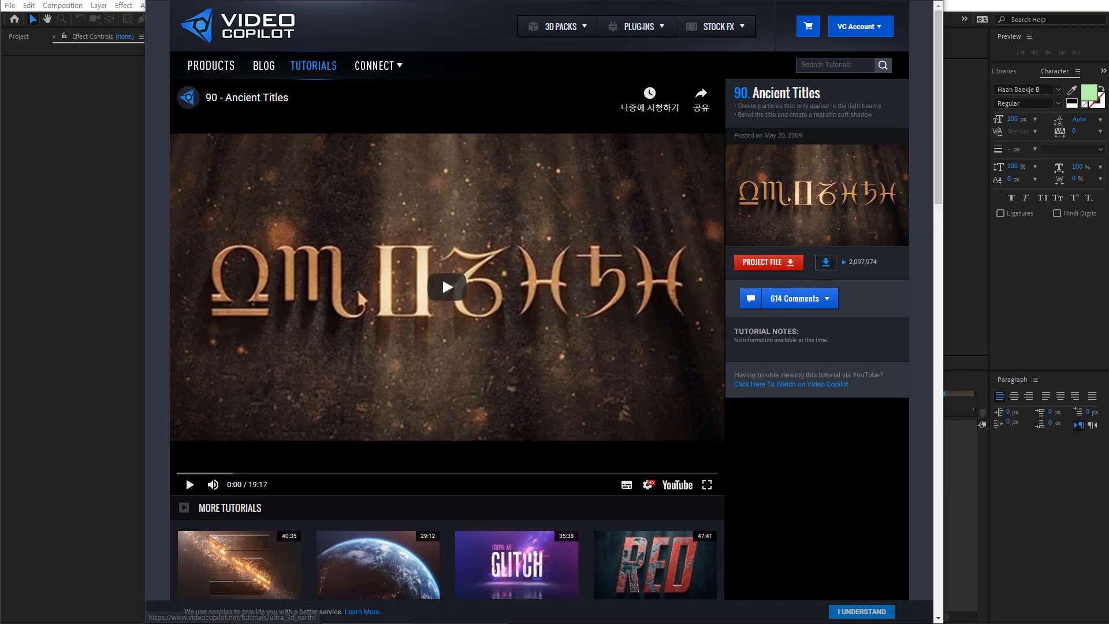
key(alt+Tab)
click(274, 239)
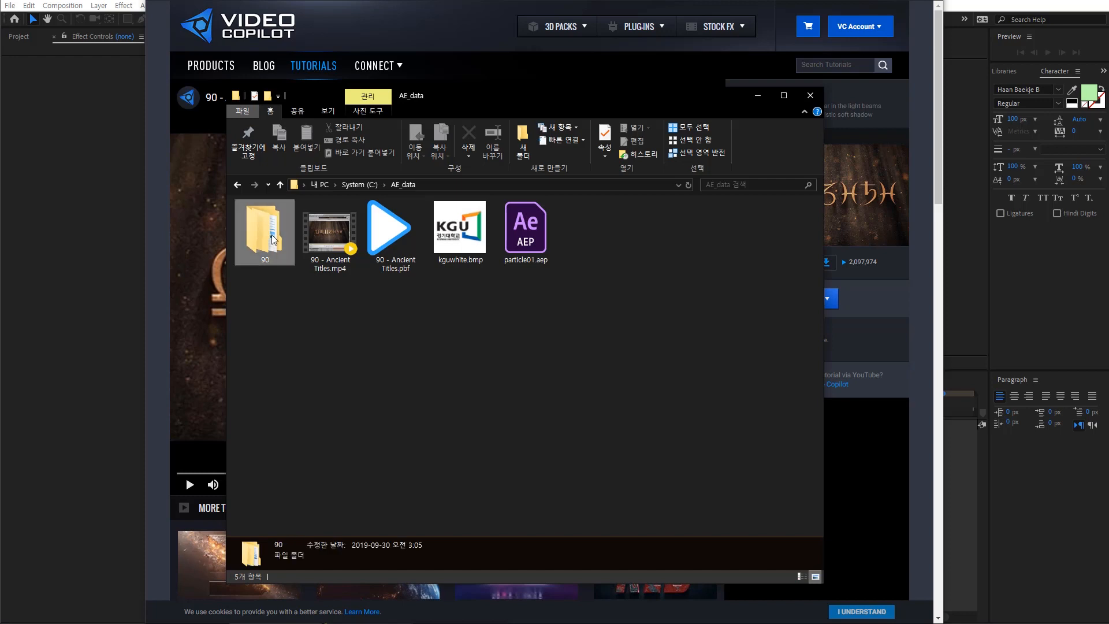
double_click(274, 240)
double_click(288, 245)
click(330, 250)
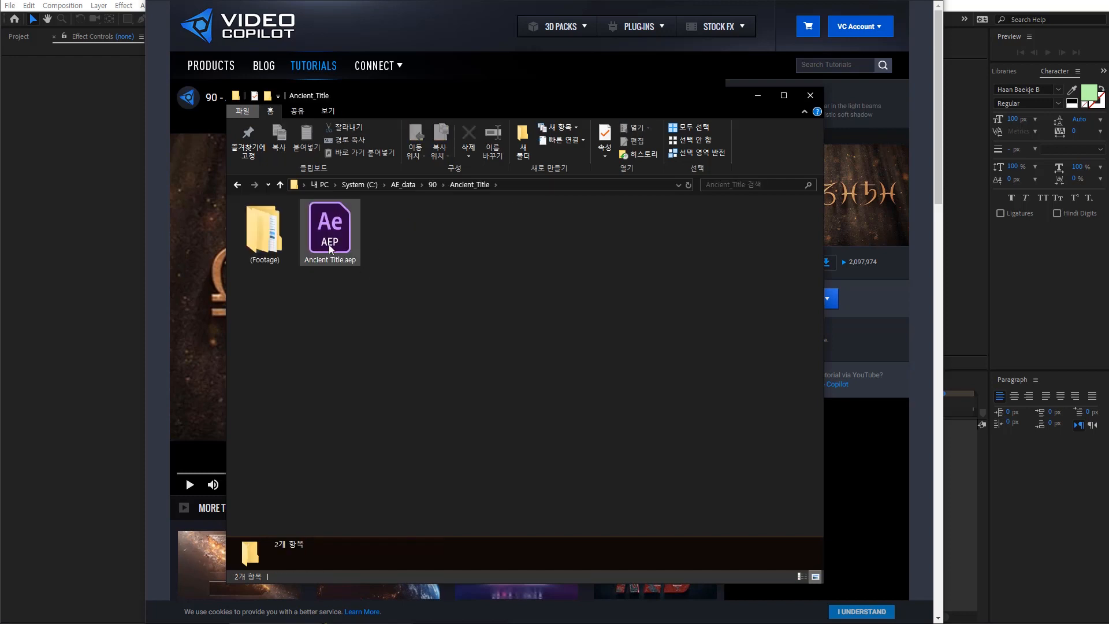
Look at the image files ny_01.jpg and ny_05.jpg in the tutorial's (Footage)\Images folder.
double_click(266, 227)
double_click(265, 227)
drag(382, 294, 258, 227)
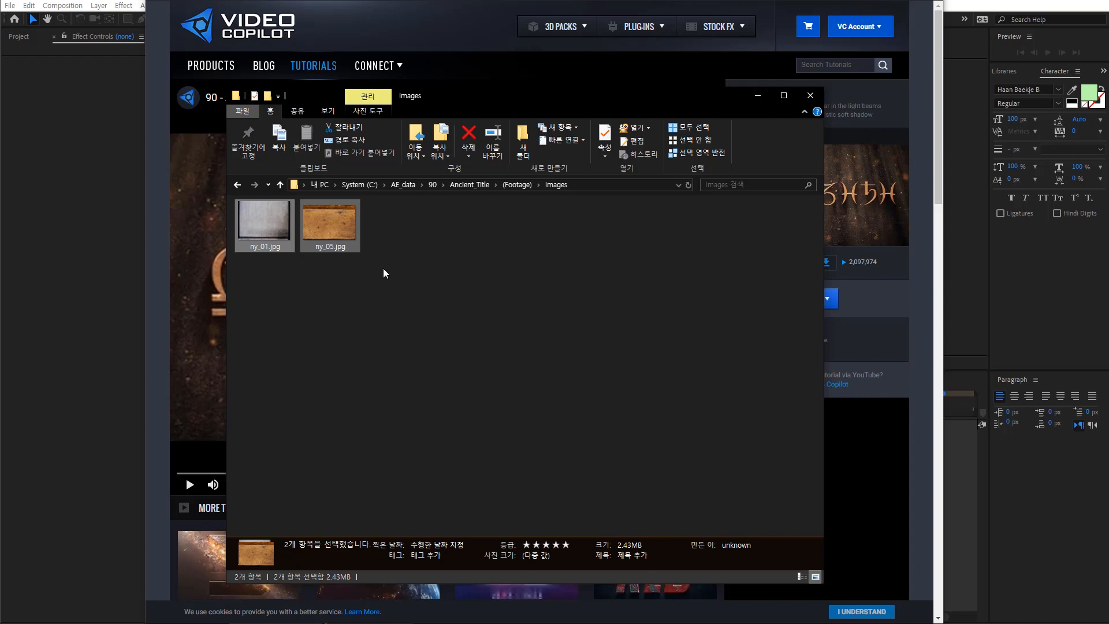
click(413, 314)
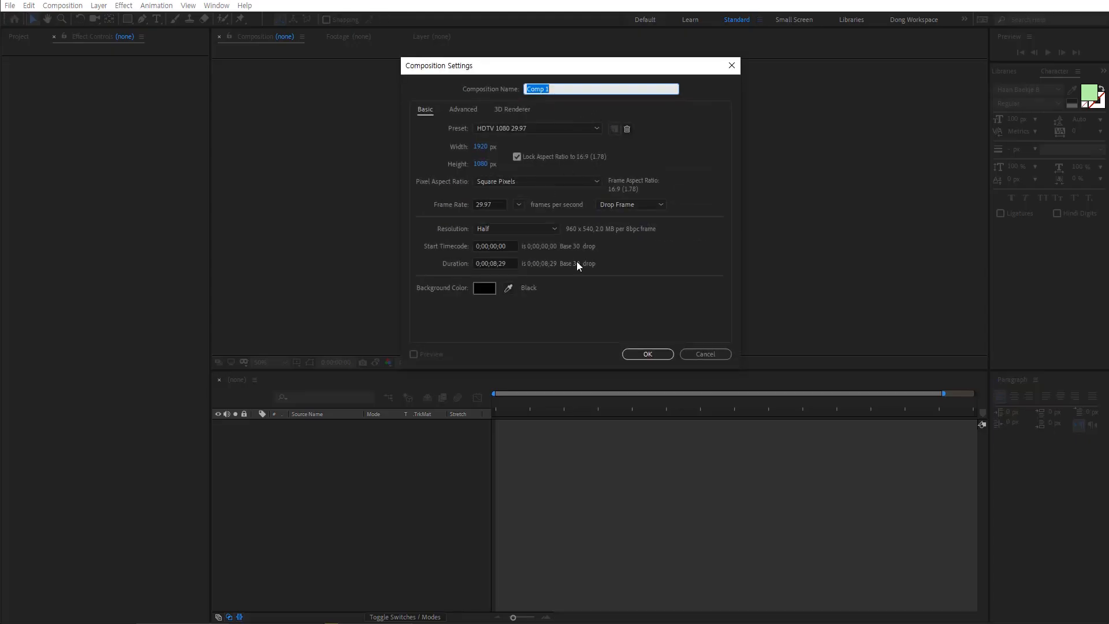
Create composition Comp 1 with the HDTV 1080 29.97 preset and add a blue full-size solid named "test solid".
click(652, 355)
right_click(398, 443)
mouse_move(439, 450)
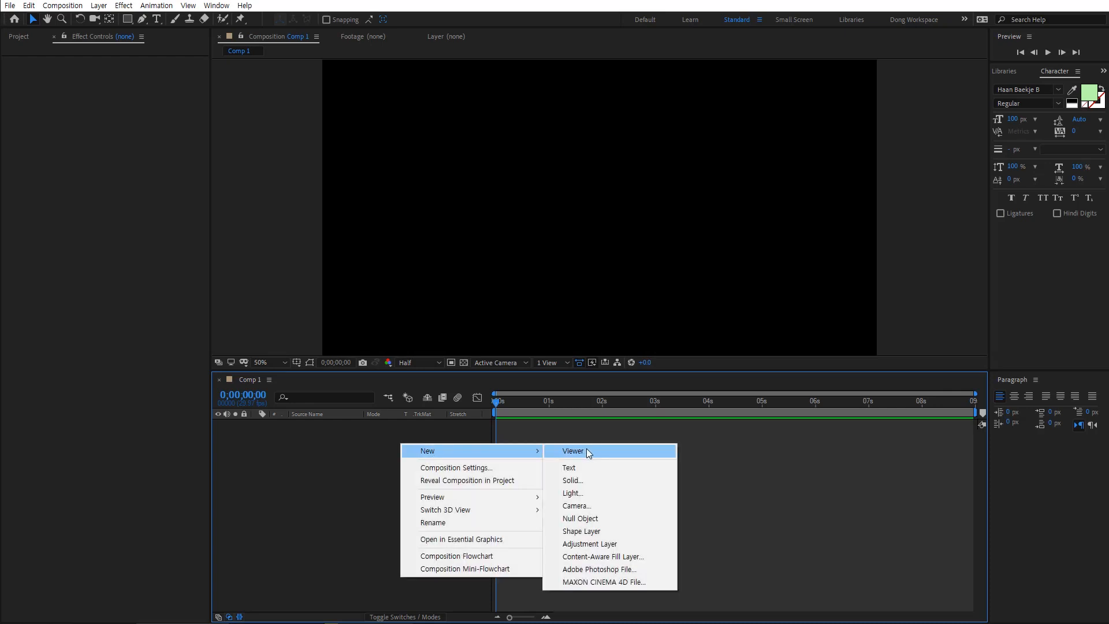
click(578, 483)
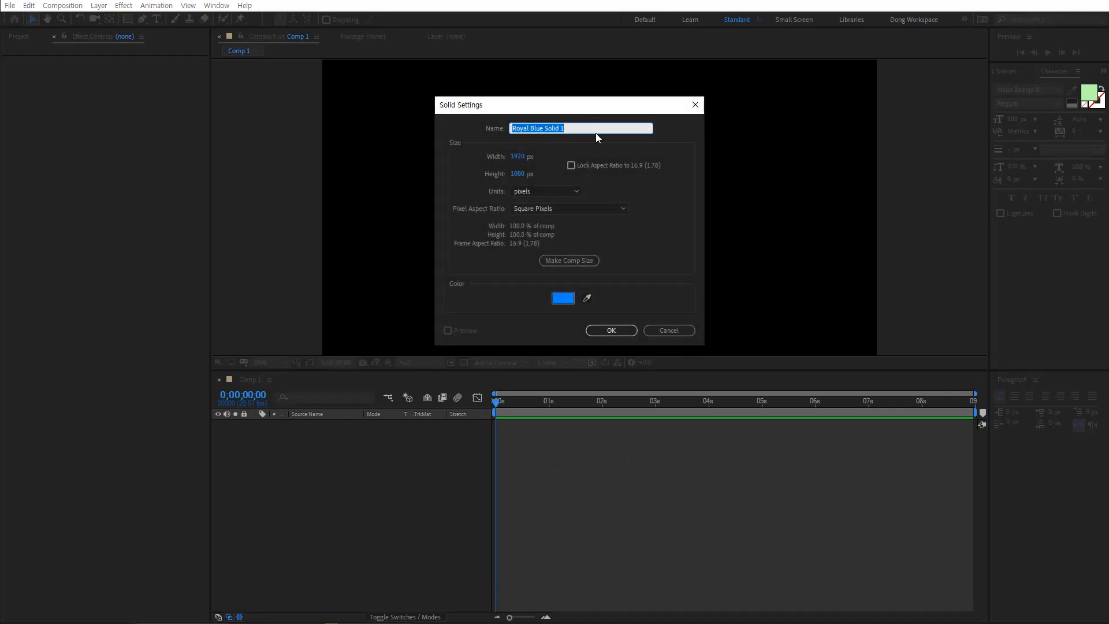
text(test solid)
click(612, 330)
click(379, 468)
click(315, 426)
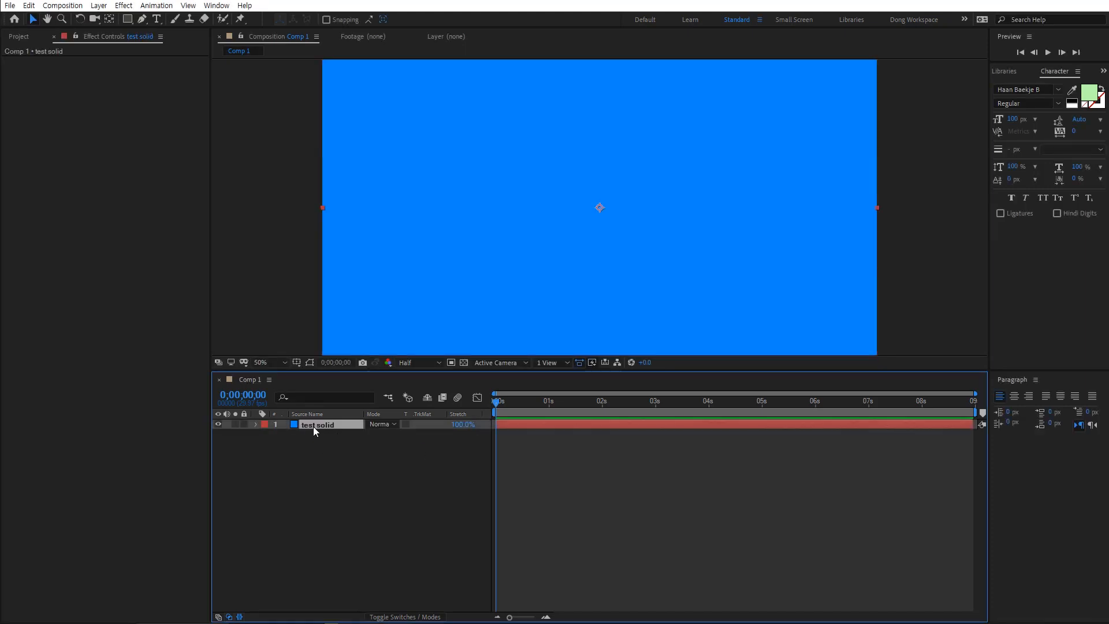
Add a second blue full-size solid, keeping the default name Royal Blue Solid 1.
right_click(404, 464)
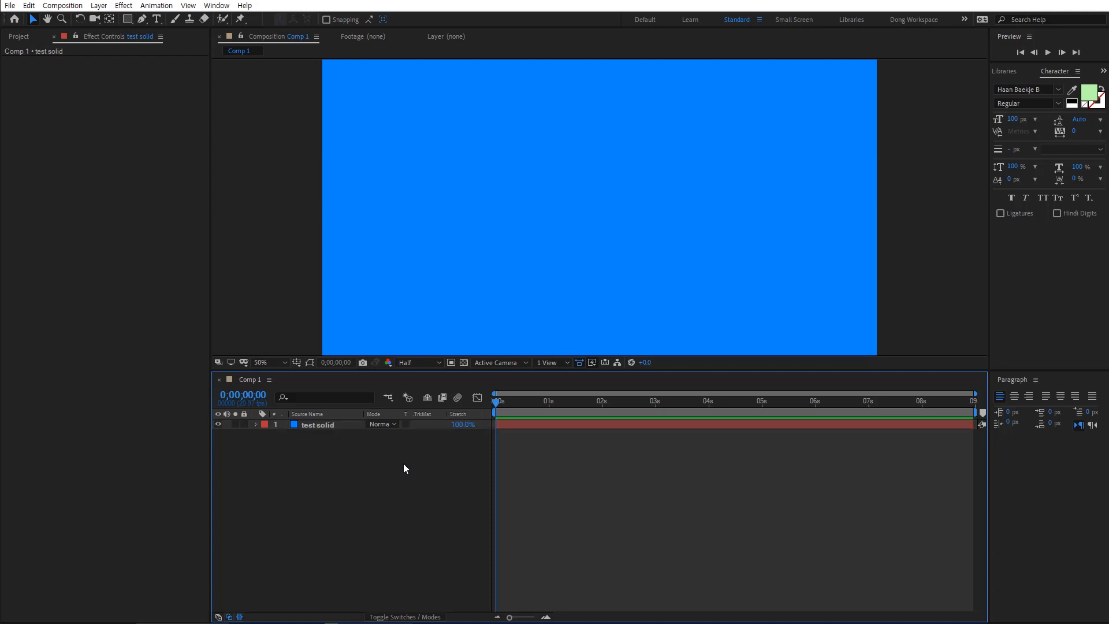
mouse_move(537, 462)
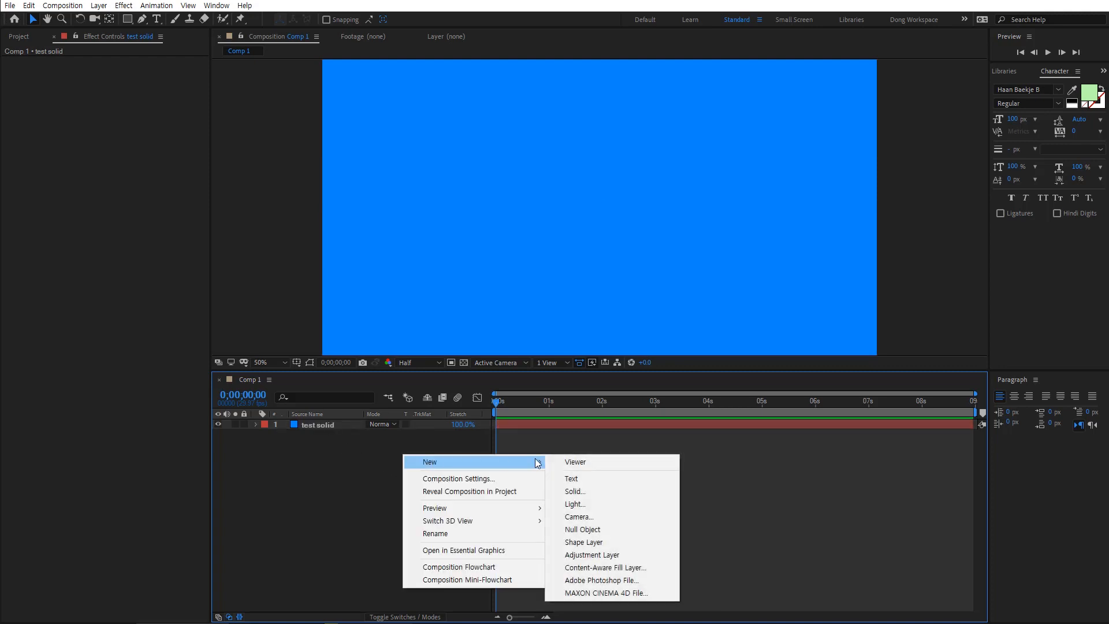
click(584, 494)
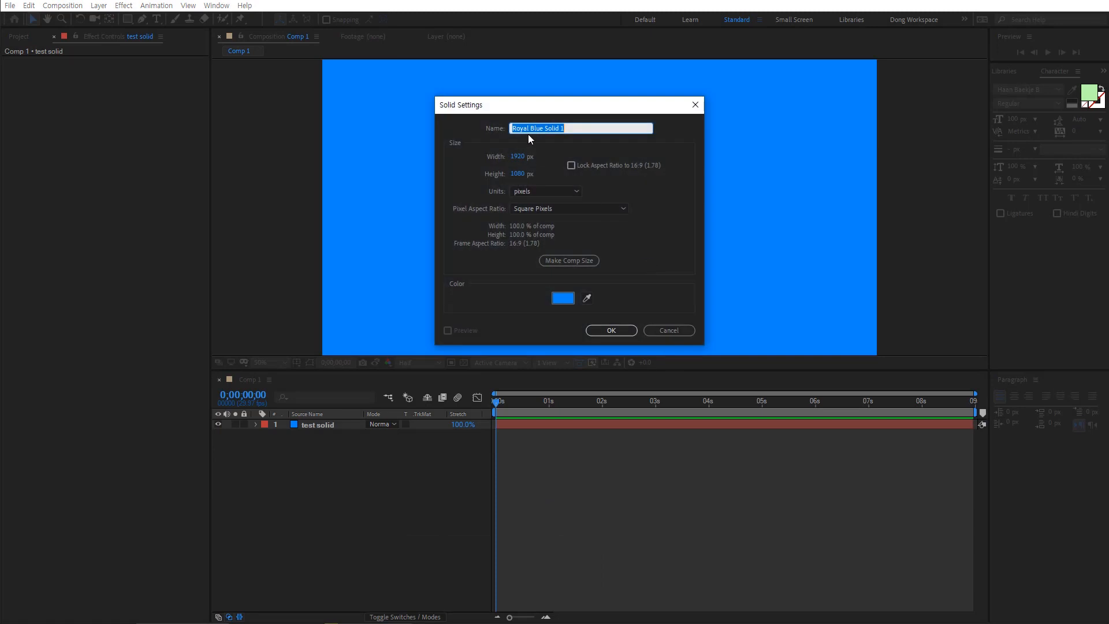
click(551, 126)
drag(577, 128, 477, 126)
click(608, 330)
Compare the names of the two solid layers in Comp 1.
click(314, 426)
click(318, 435)
click(321, 424)
click(319, 435)
click(321, 425)
click(319, 434)
click(320, 426)
click(329, 456)
Rename the Royal Blue Solid 1 layer as "test solid" in Comp 1.
click(338, 424)
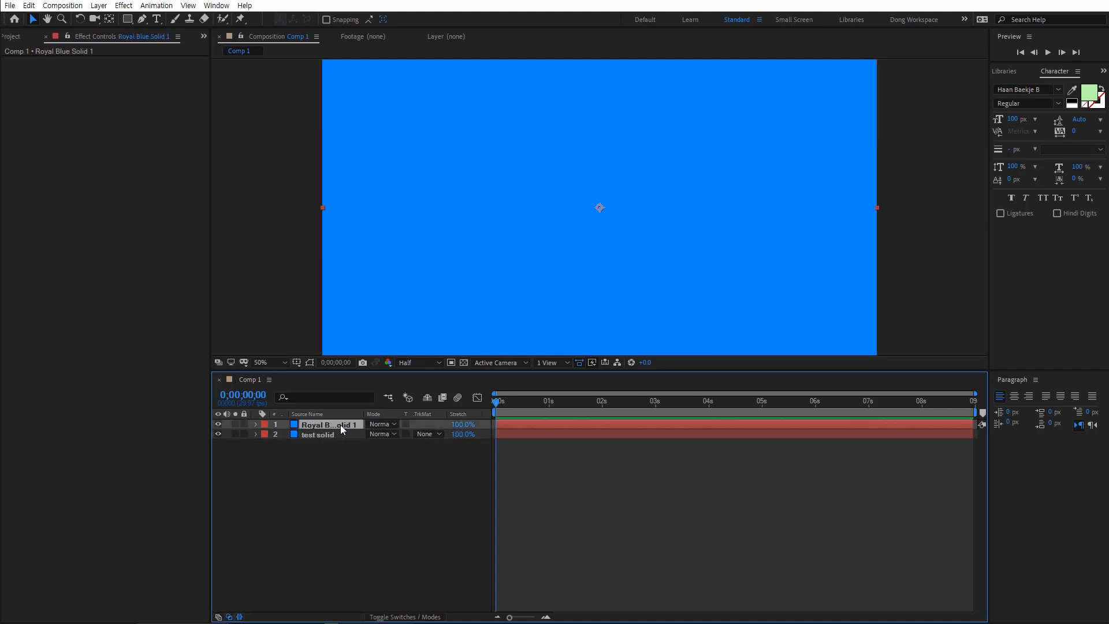
key(Return)
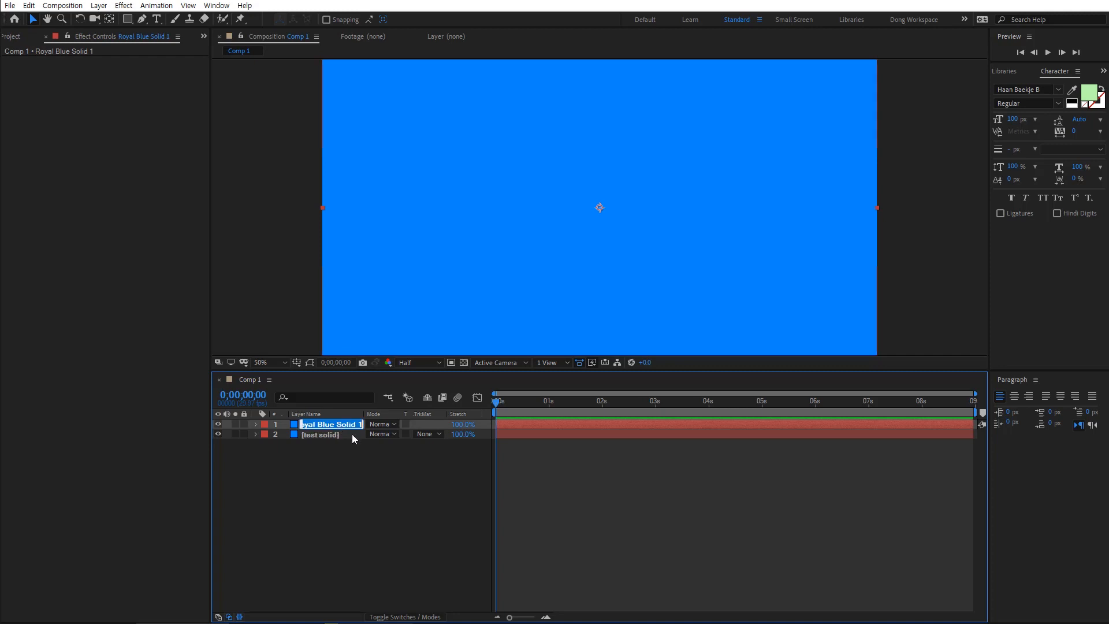
text(test solid)
key(Return)
click(350, 479)
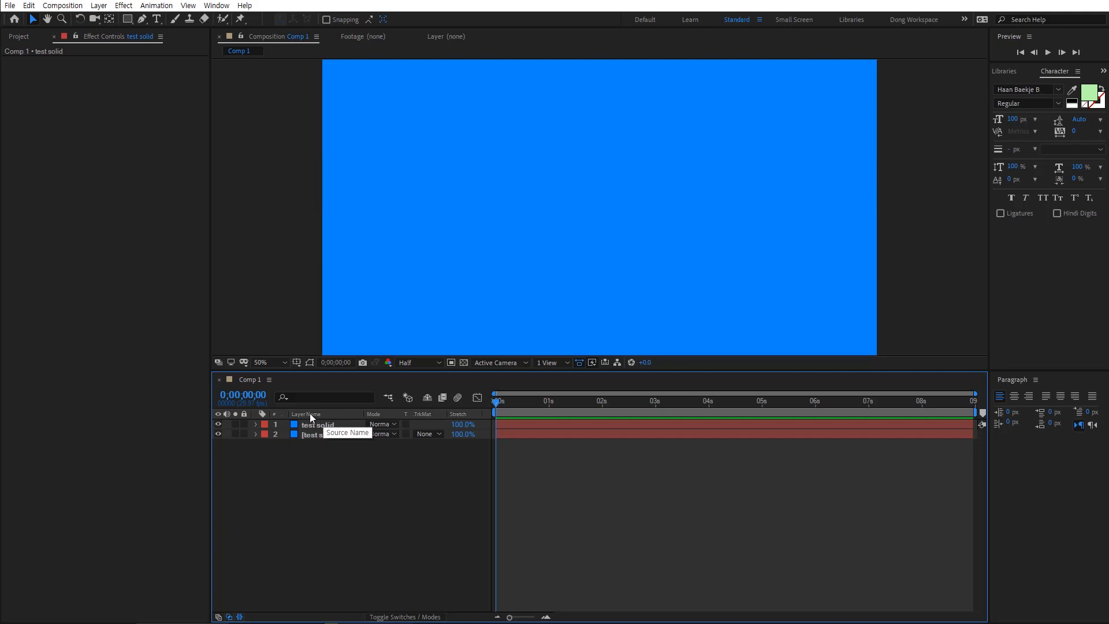
Compare the layer names with the source names of both solids, leaving the timeline showing source names.
click(312, 414)
click(317, 425)
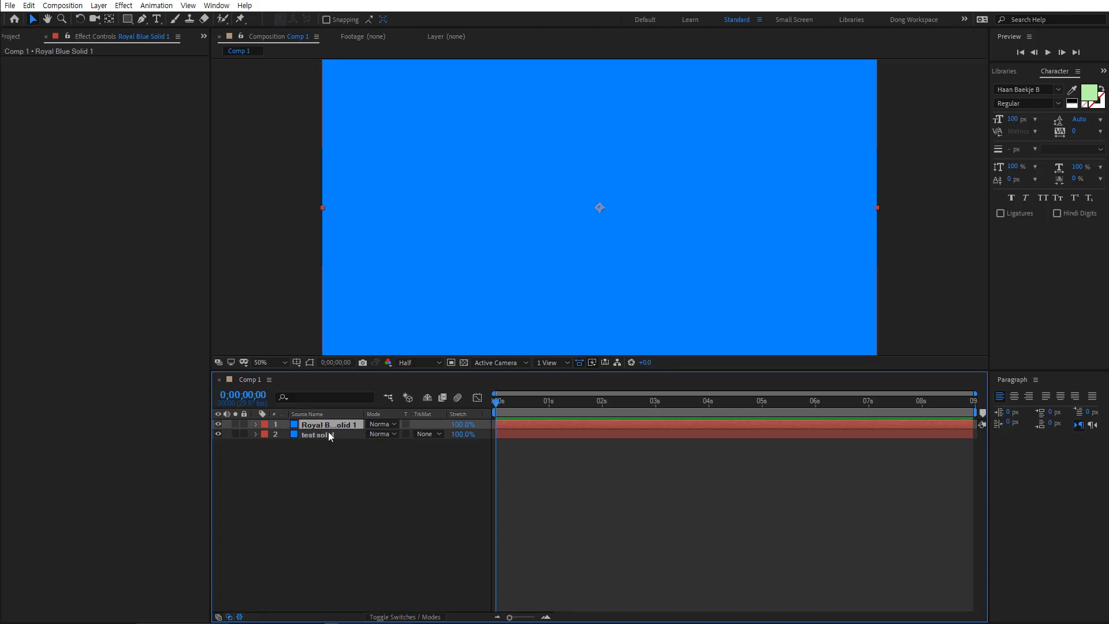
click(313, 413)
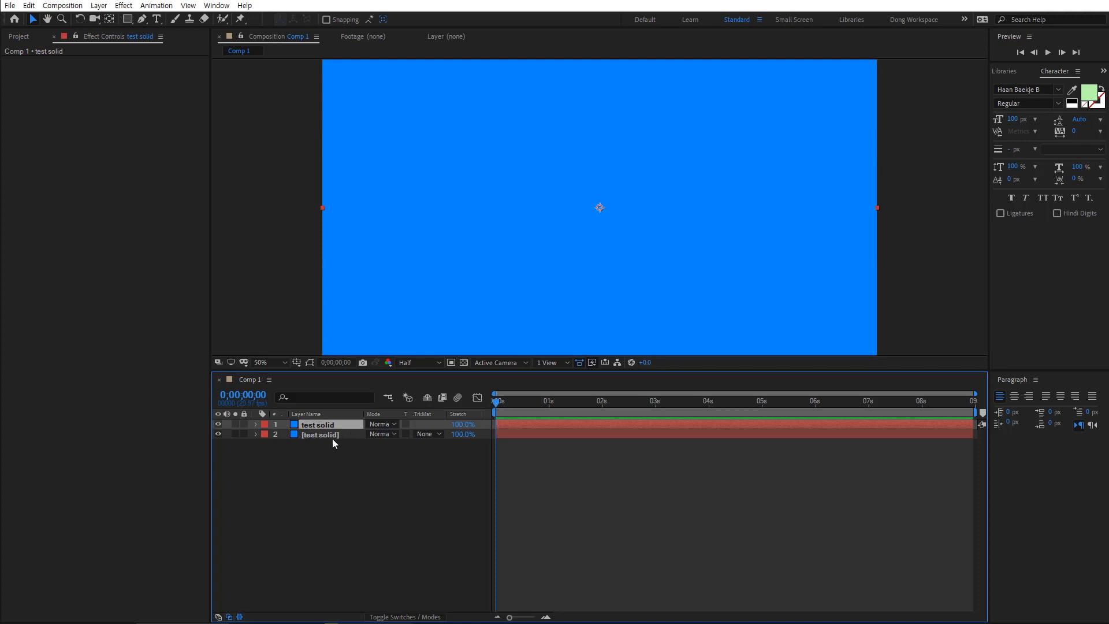
click(317, 414)
click(316, 415)
click(324, 435)
key(Return)
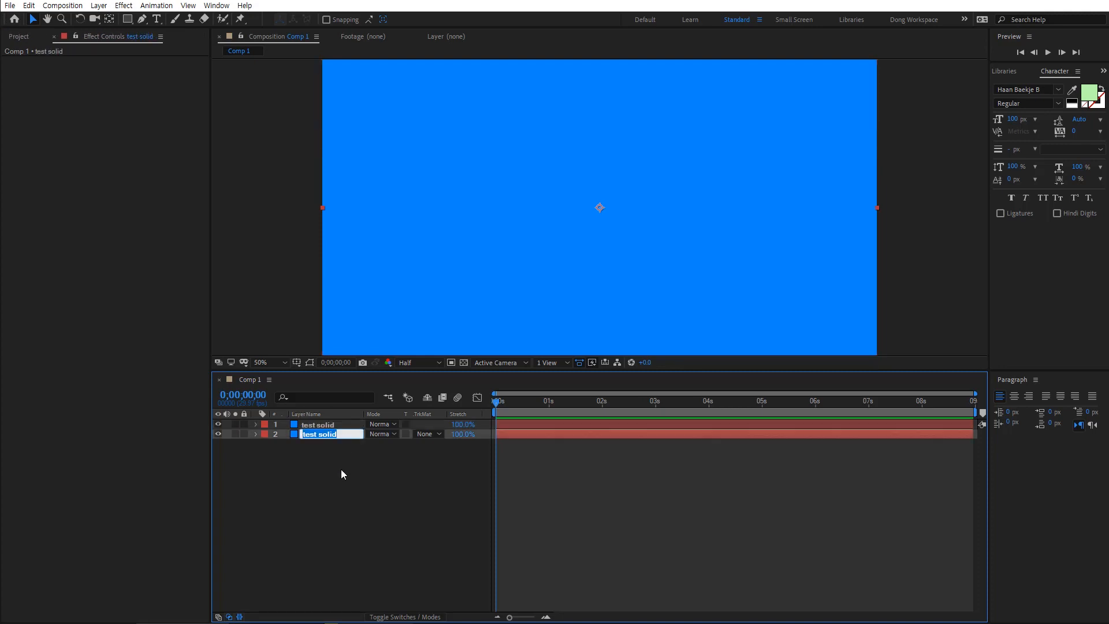
click(344, 453)
click(321, 414)
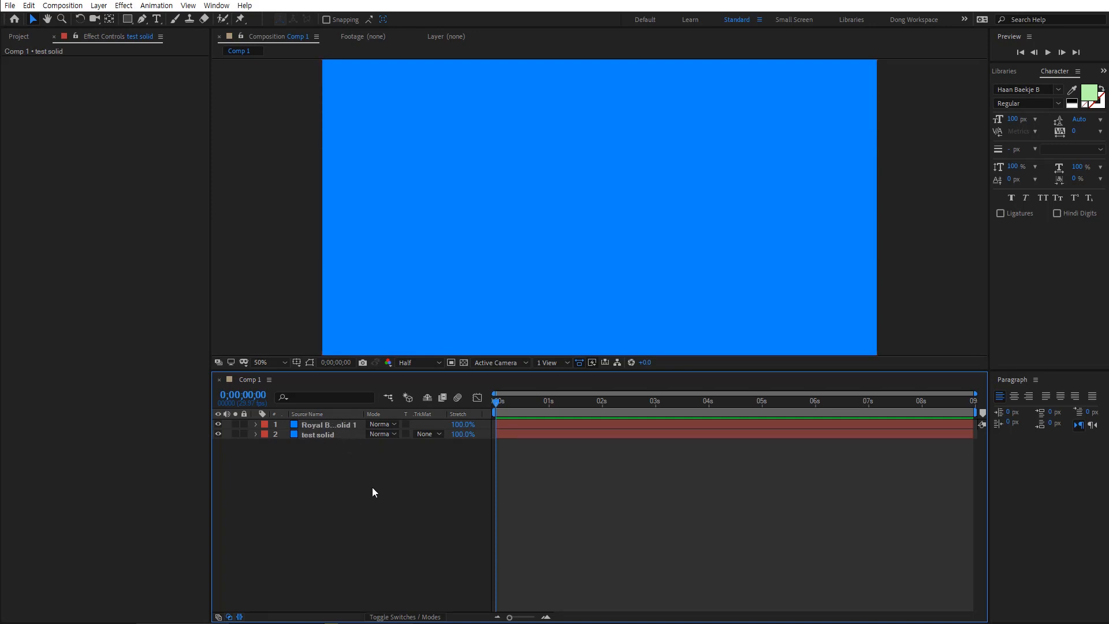
Rename the source of the Royal Blue Solid 1 layer as "test 2" in its Solid Settings.
click(324, 425)
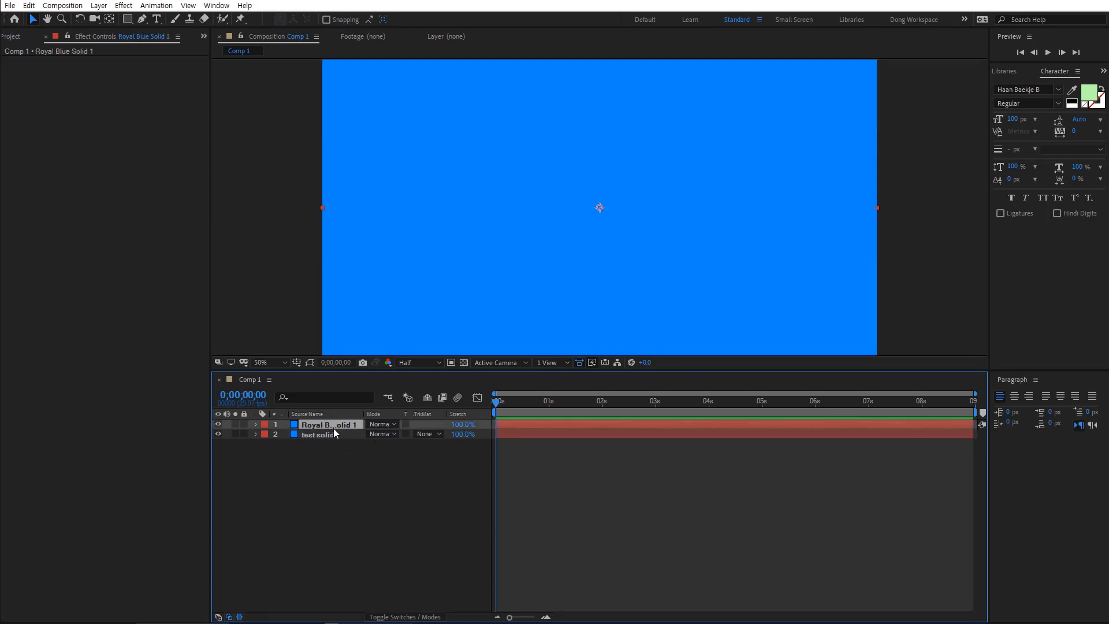
click(99, 5)
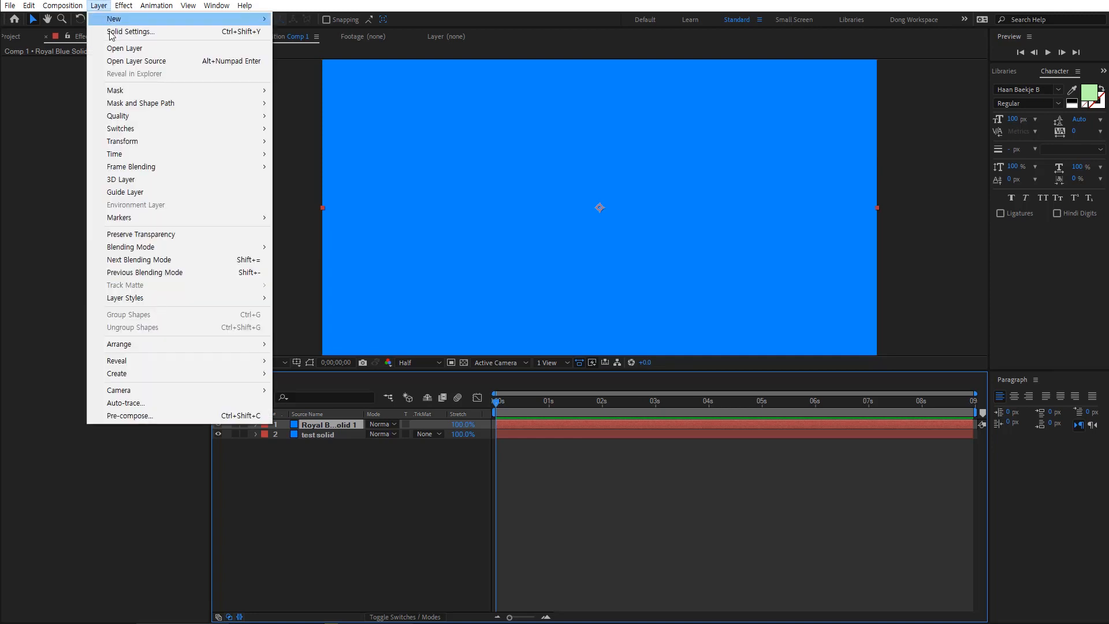
click(125, 31)
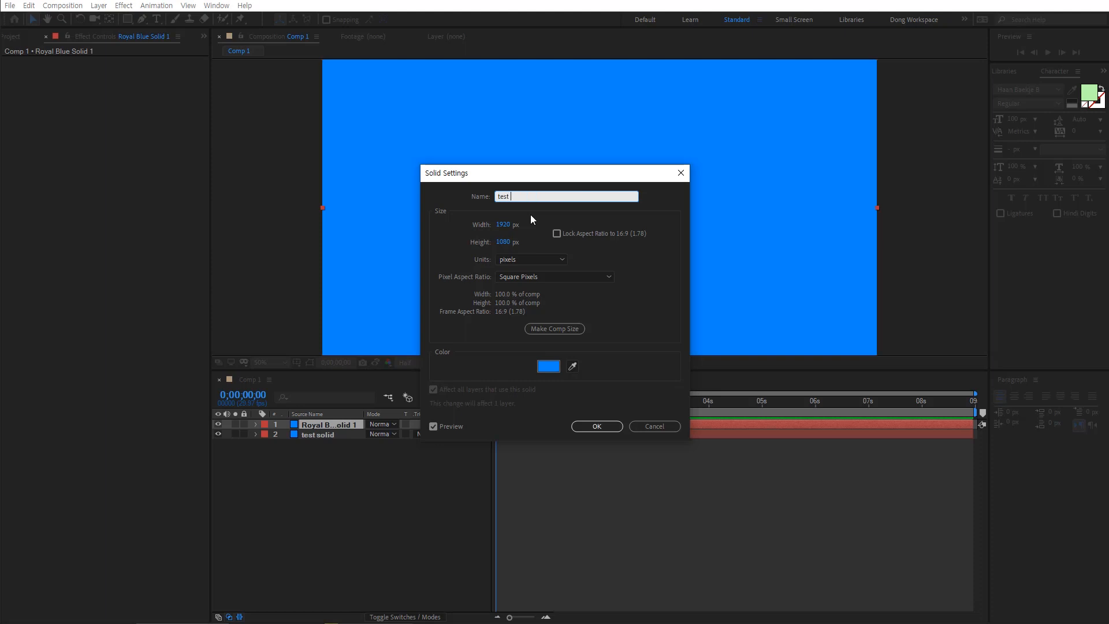
click(606, 428)
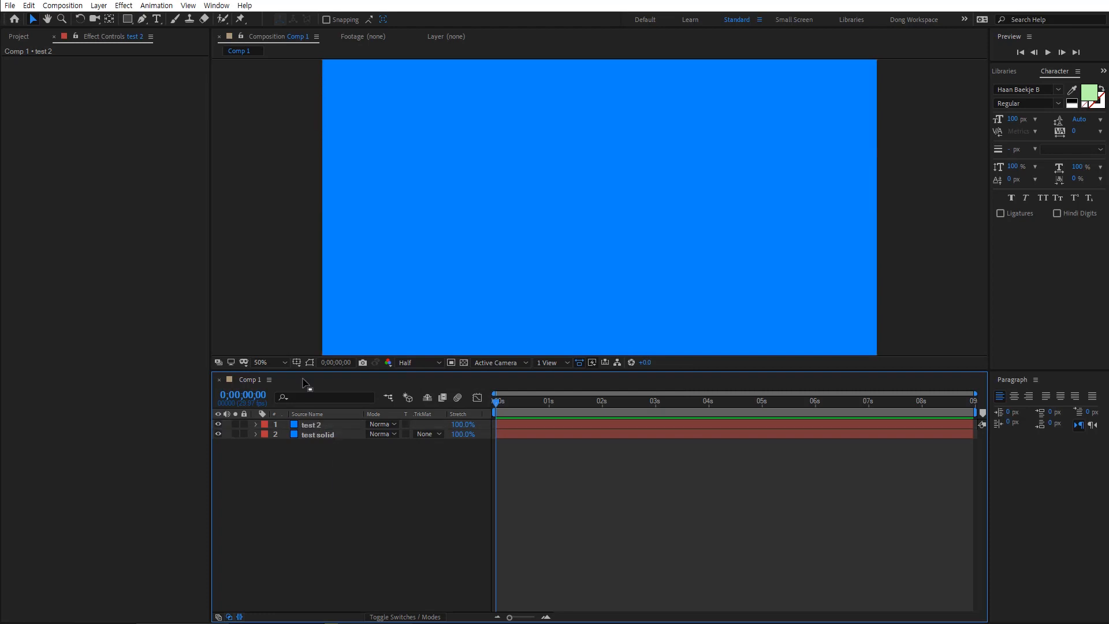
click(154, 303)
right_click(146, 226)
click(112, 125)
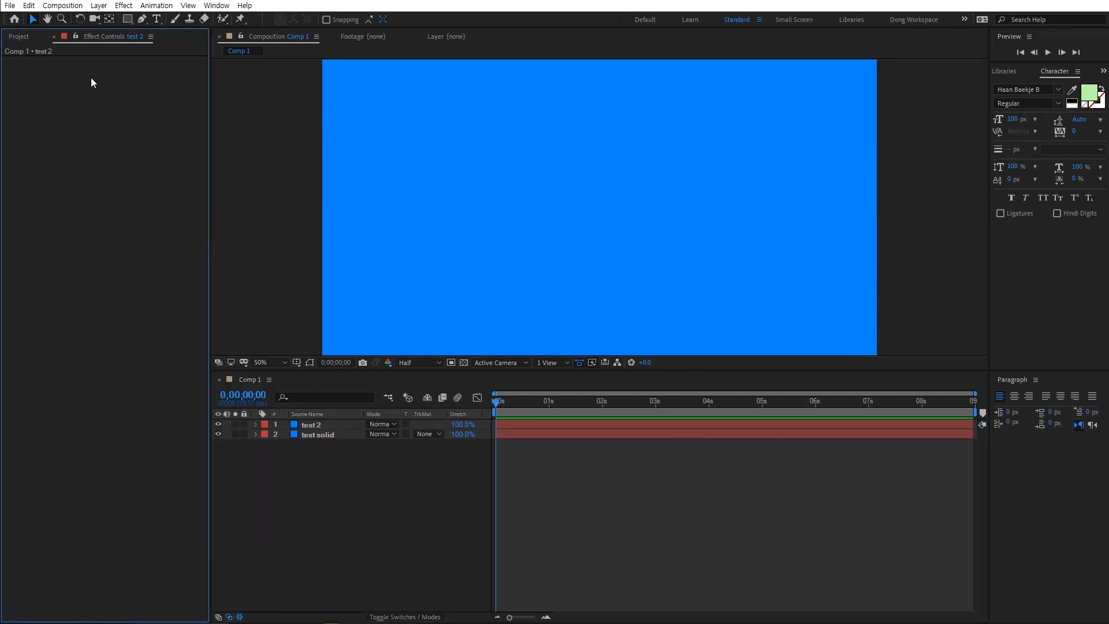
click(12, 6)
mouse_move(34, 19)
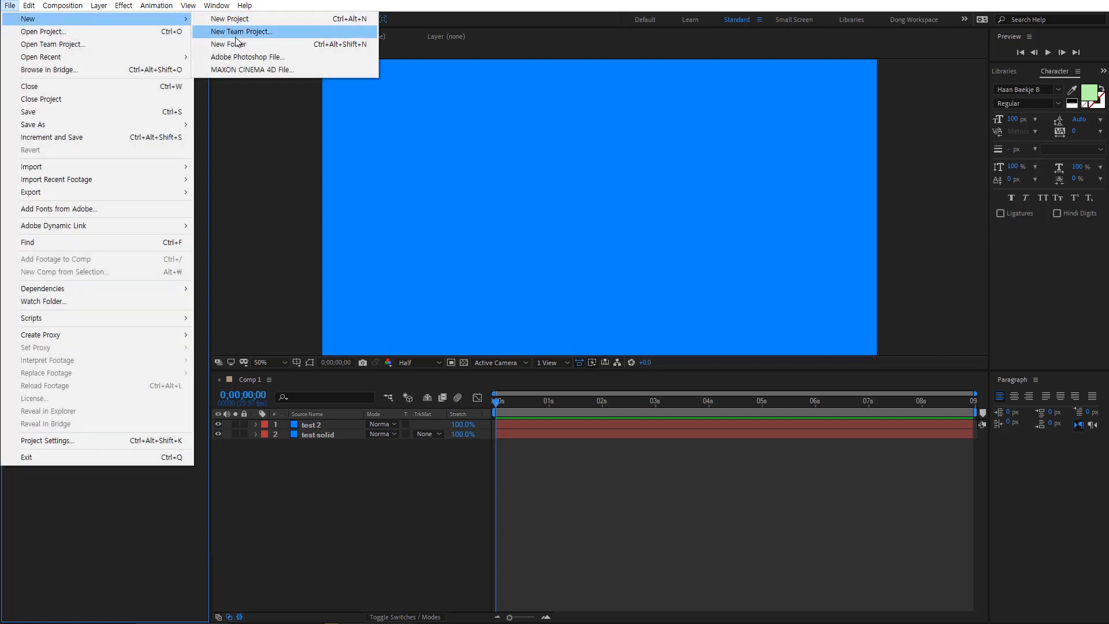
click(340, 523)
Create a second composition, Comp 2, with the HDTV 1080 29.97 preset.
click(62, 5)
click(64, 18)
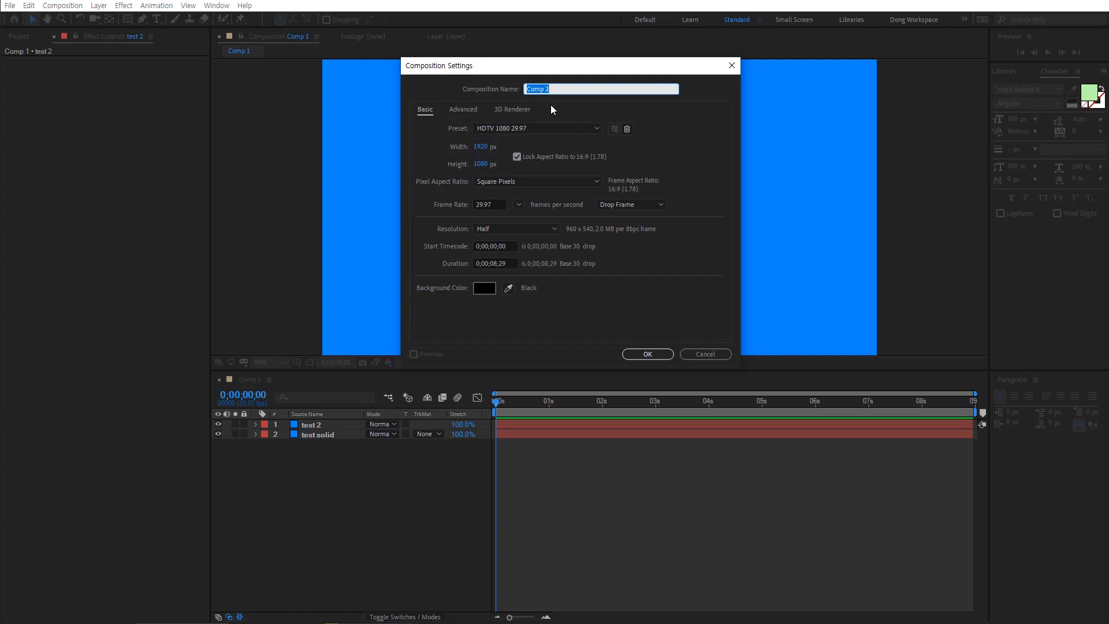
click(567, 90)
double_click(572, 90)
click(565, 89)
click(647, 353)
Nest Comp 1 as a layer in the Comp 2 timeline.
click(29, 37)
click(25, 142)
click(36, 153)
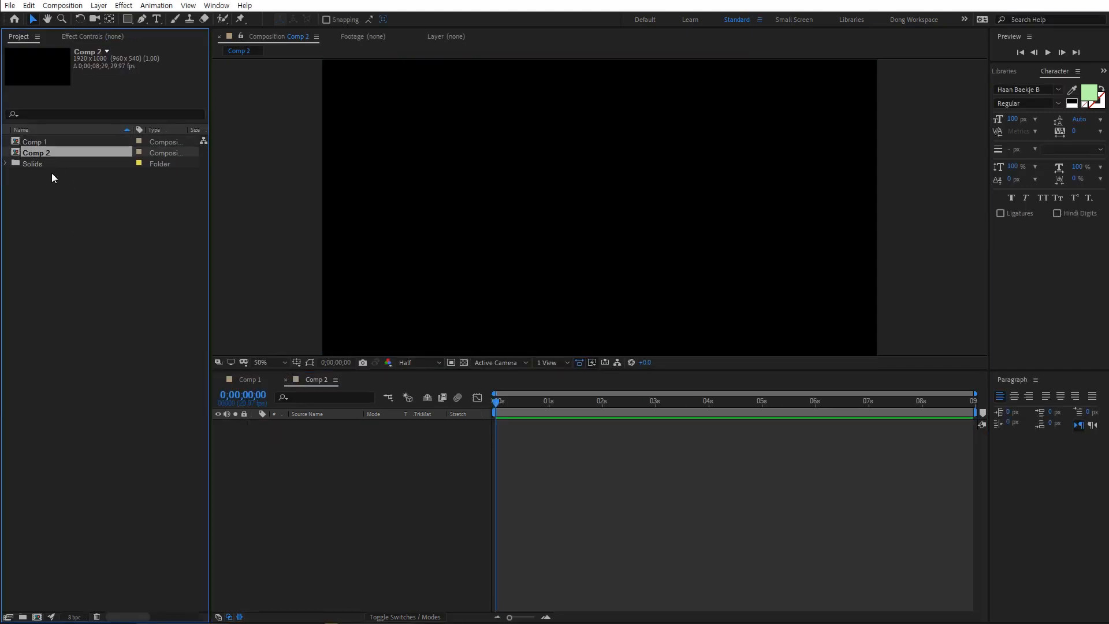
click(35, 143)
drag(33, 153, 356, 513)
drag(41, 142, 369, 506)
click(368, 502)
Rename the nested Comp 1 layer in Comp 2 as "test Comp".
click(303, 426)
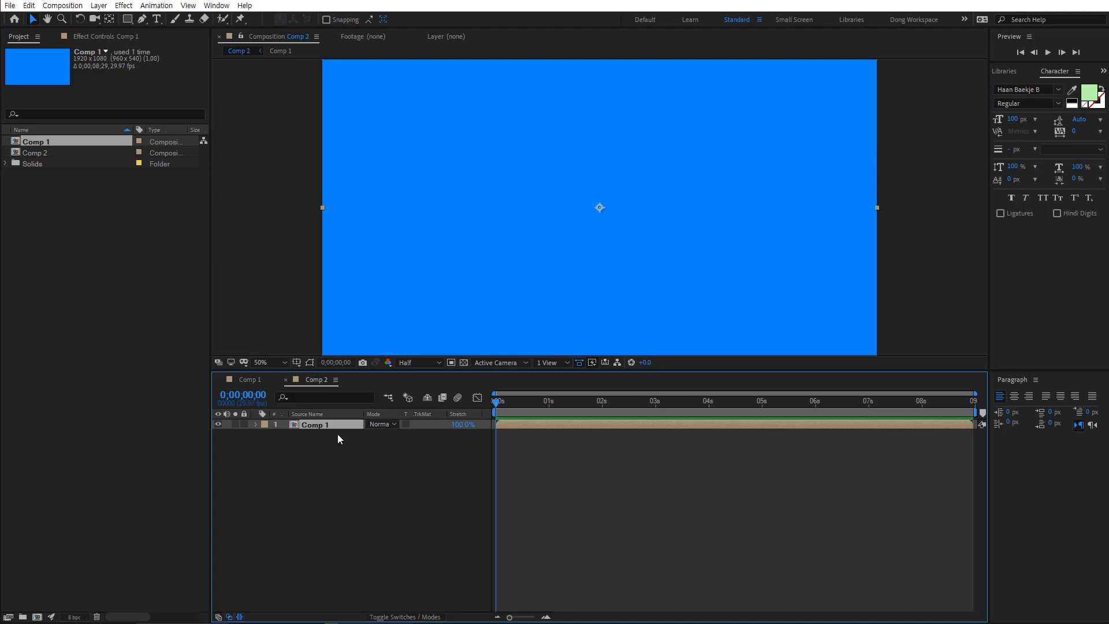
key(Return)
text(test)
key(Return)
click(328, 424)
click(312, 465)
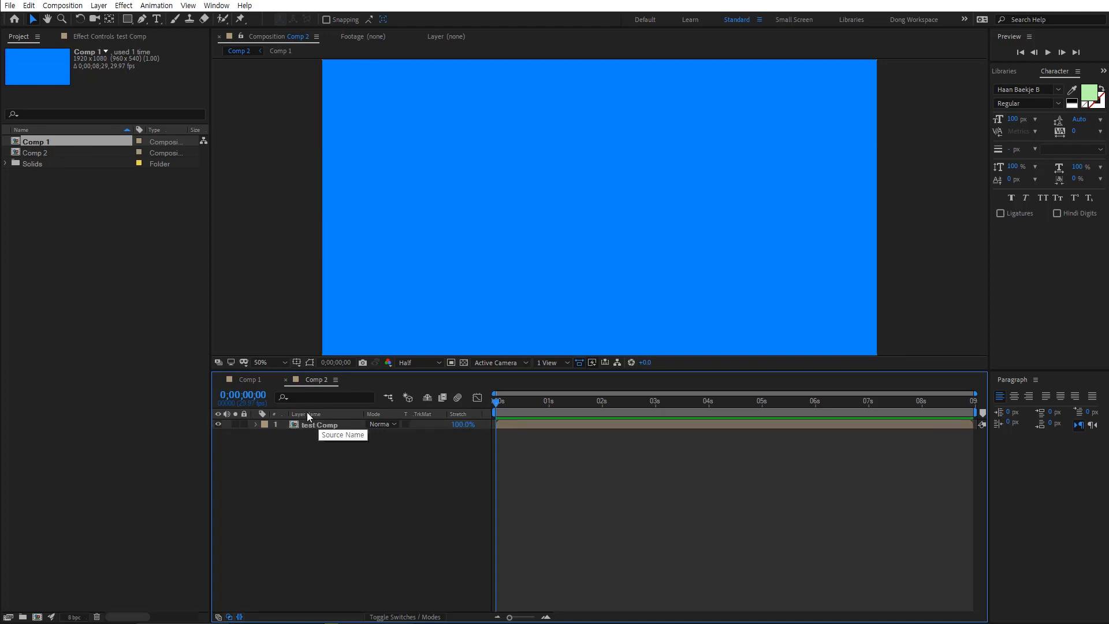
Compare the nested composition's layer name with its source name, leaving source names shown.
click(307, 414)
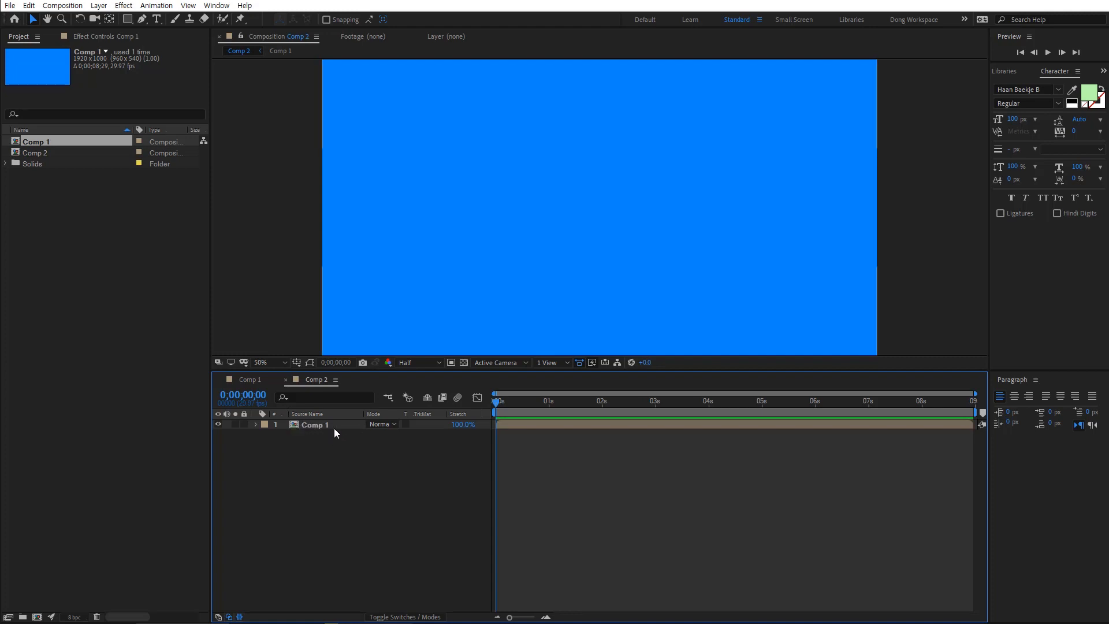
click(311, 414)
click(315, 415)
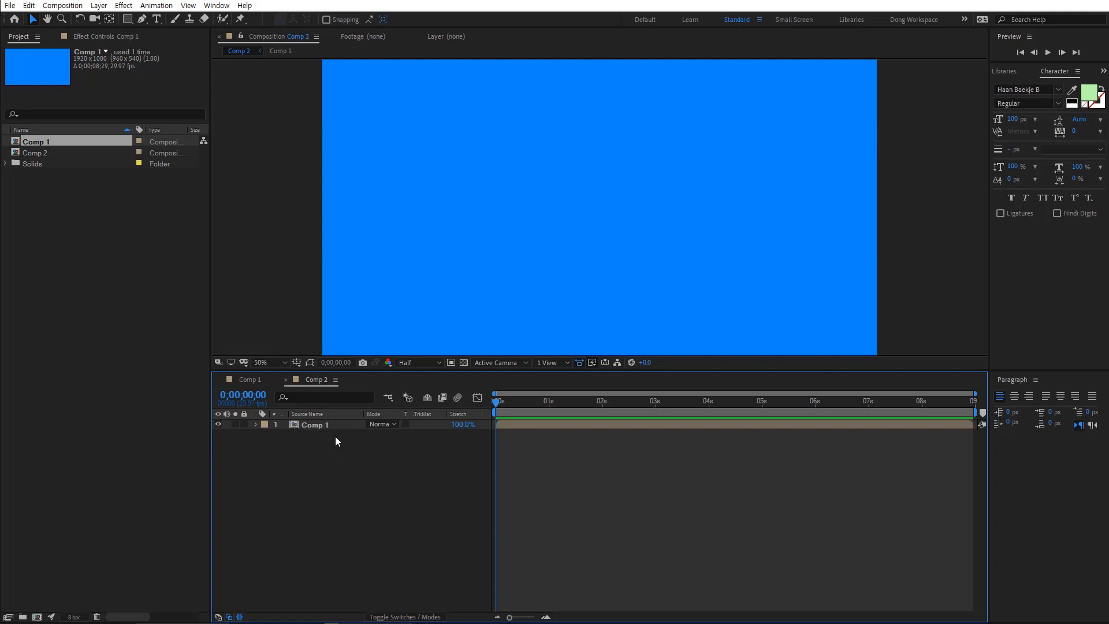
View where Comp 1's name can be edited in its Composition Settings.
click(85, 237)
click(29, 142)
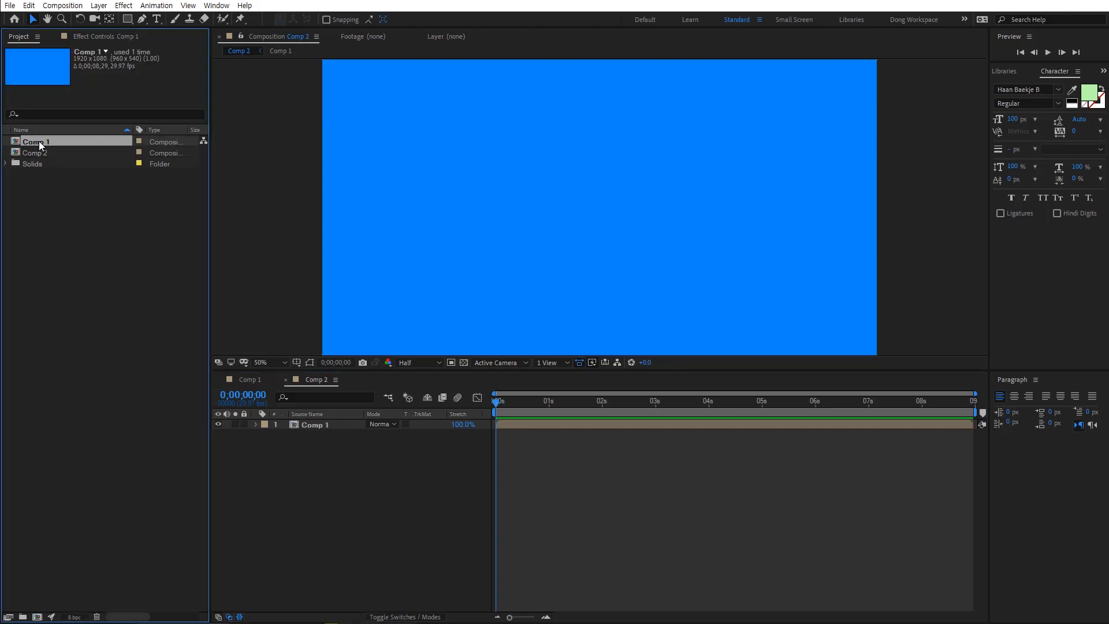
click(63, 5)
click(82, 36)
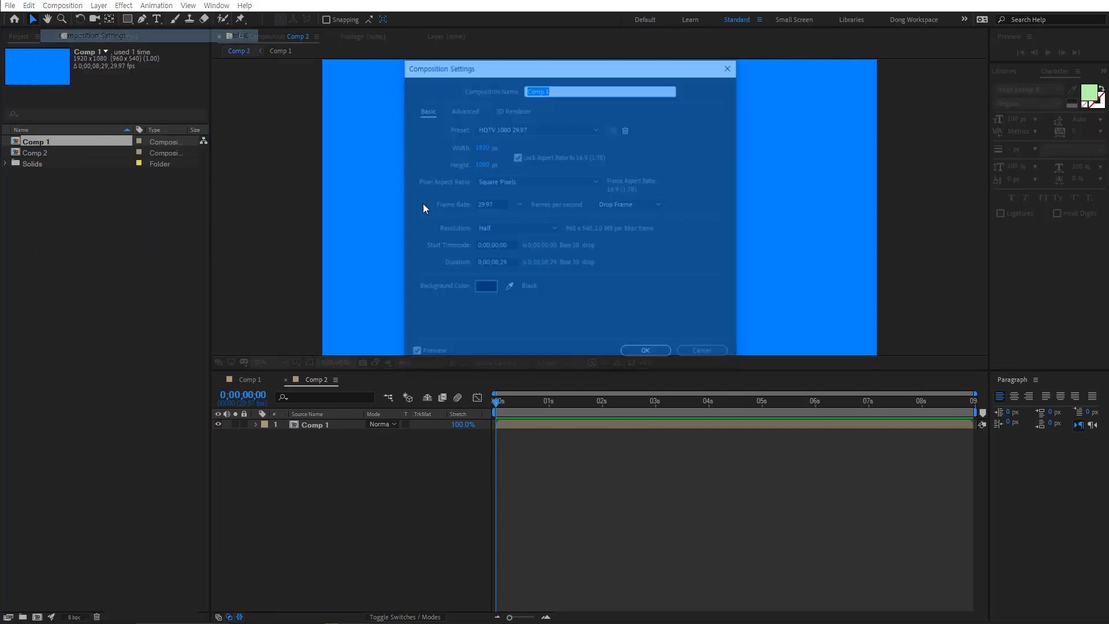
click(562, 87)
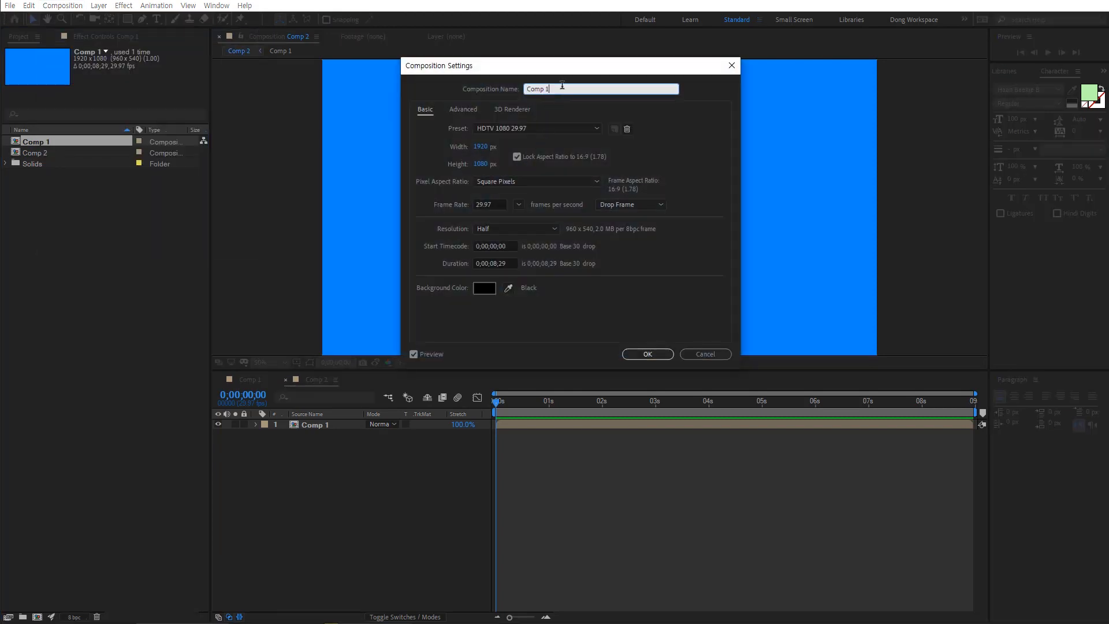
click(705, 354)
Rename the Comp 1 composition in the project as "Comp testtest" and select its layer in the Comp 2 timeline.
click(106, 206)
click(35, 142)
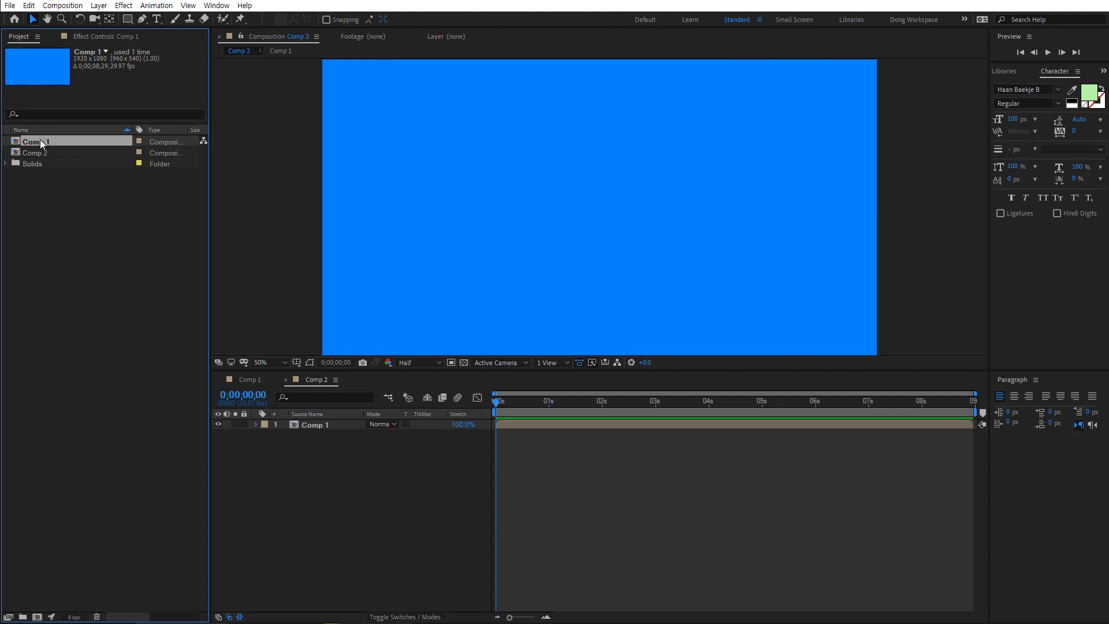
key(Return)
key(Right)
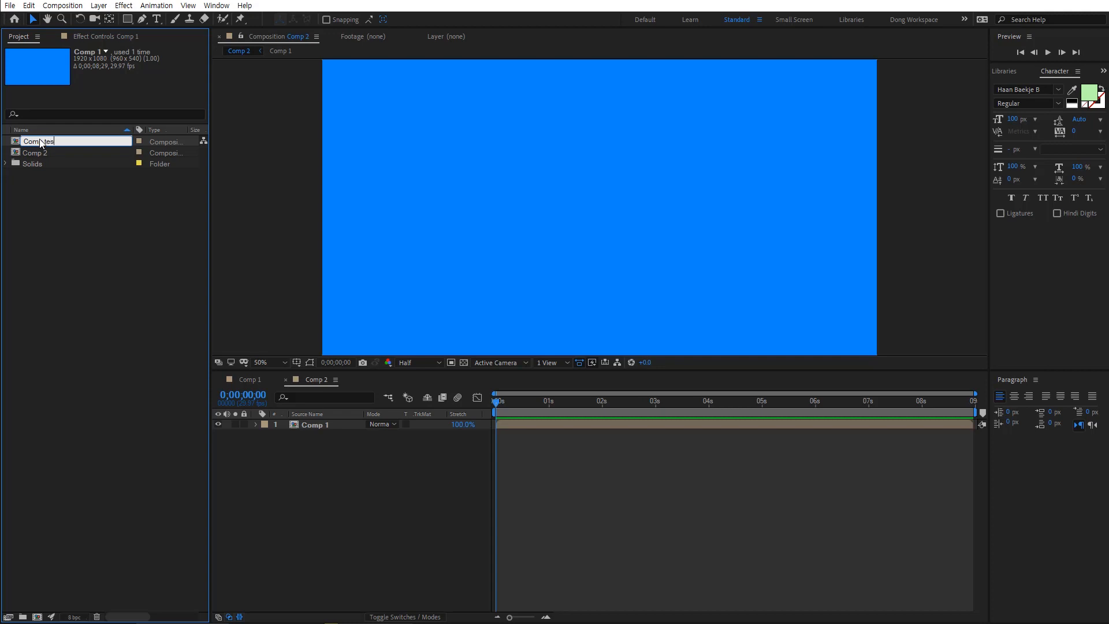
key(Return)
click(382, 502)
click(331, 425)
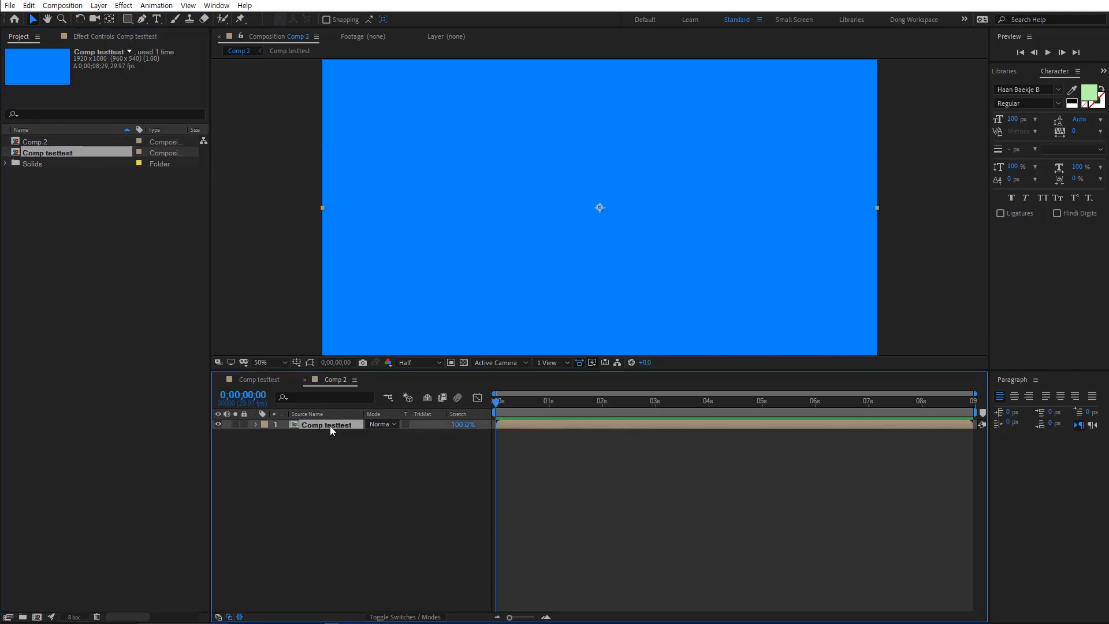
Expand the Solids folder and view where the source name of "test solid" can be edited.
click(7, 164)
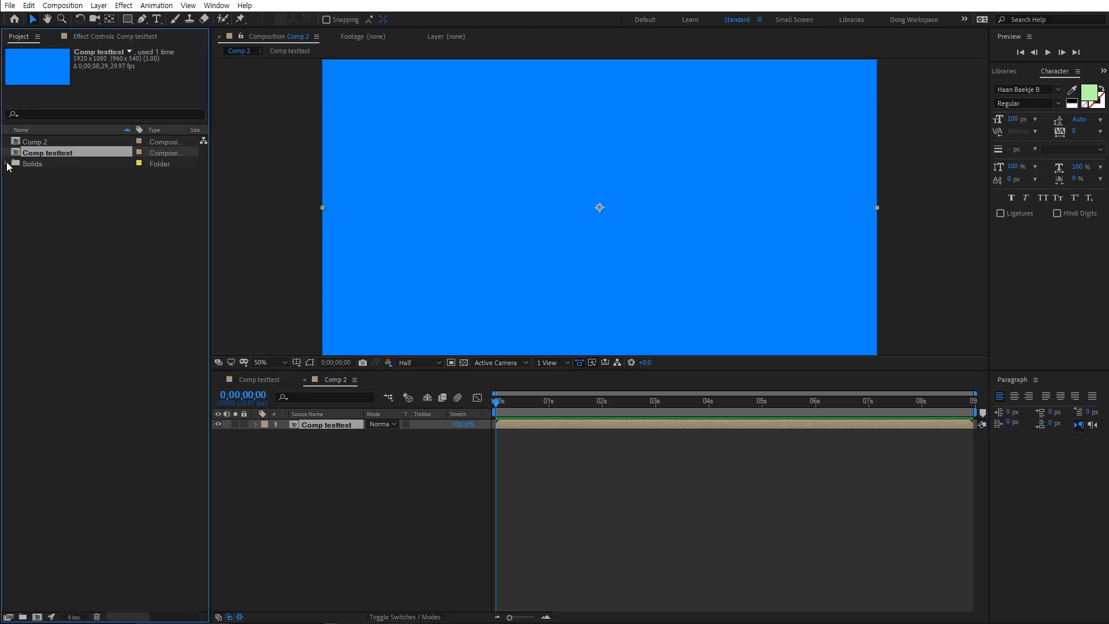
click(53, 186)
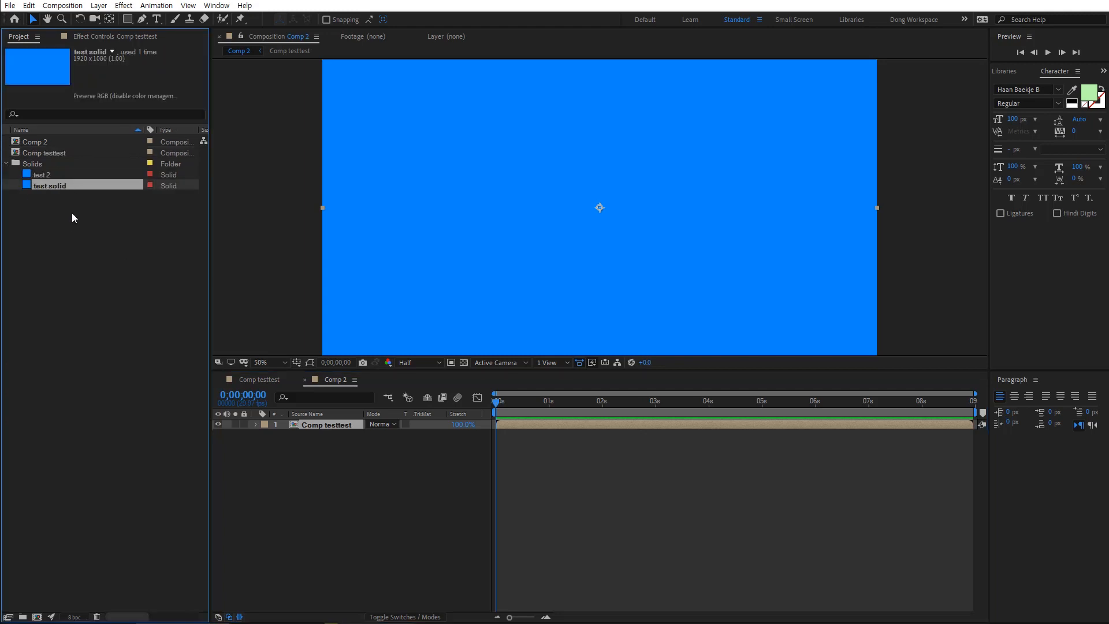
key(Return)
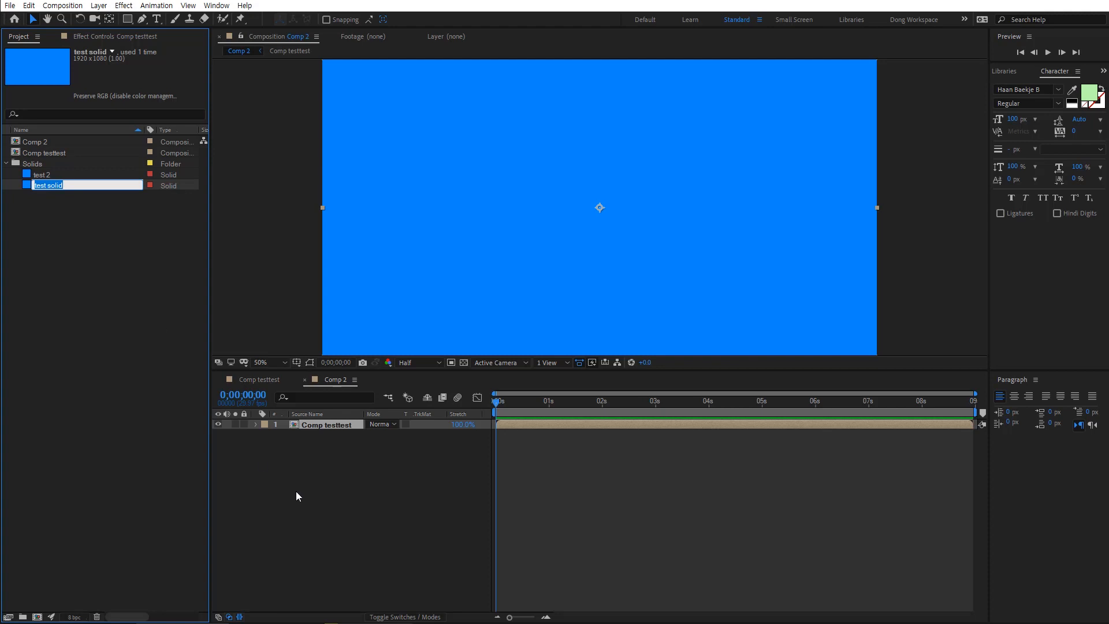
click(339, 437)
Switch the Comp 2 timeline to layer names and view where the test Comp layer's name can be edited.
click(322, 414)
click(323, 426)
key(Return)
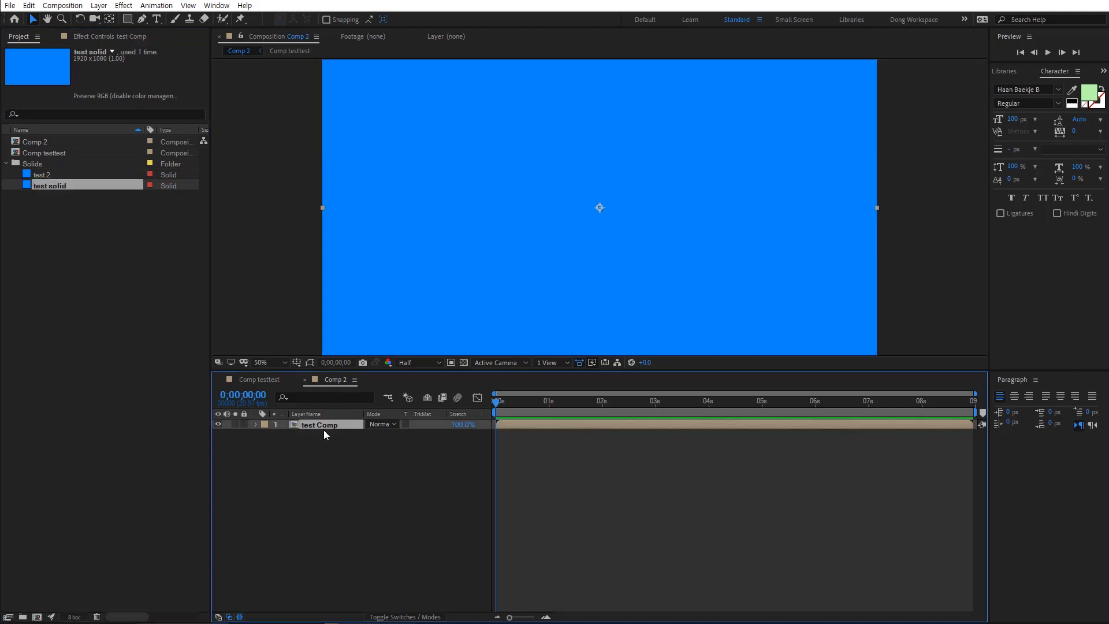
click(340, 474)
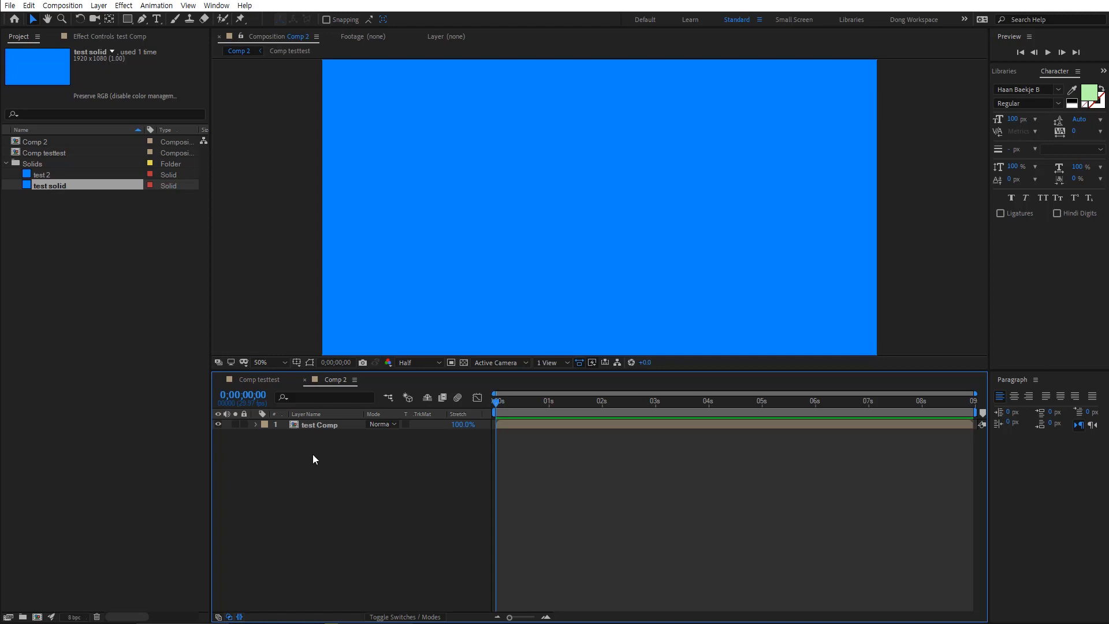
click(362, 428)
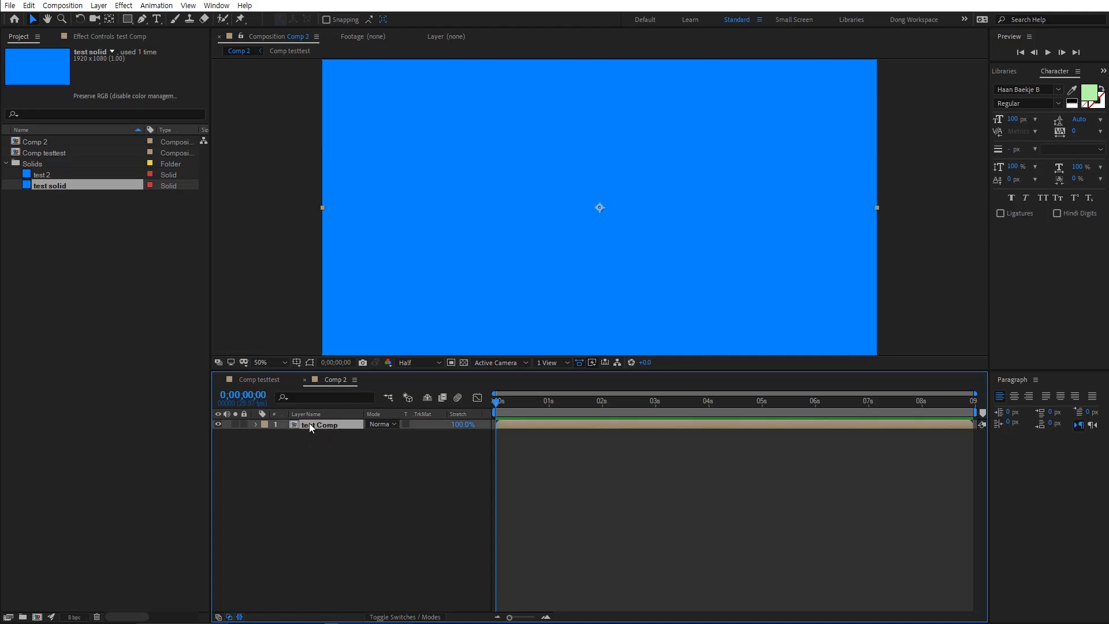
click(147, 275)
drag(107, 227, 19, 145)
click(101, 224)
drag(128, 248, 21, 121)
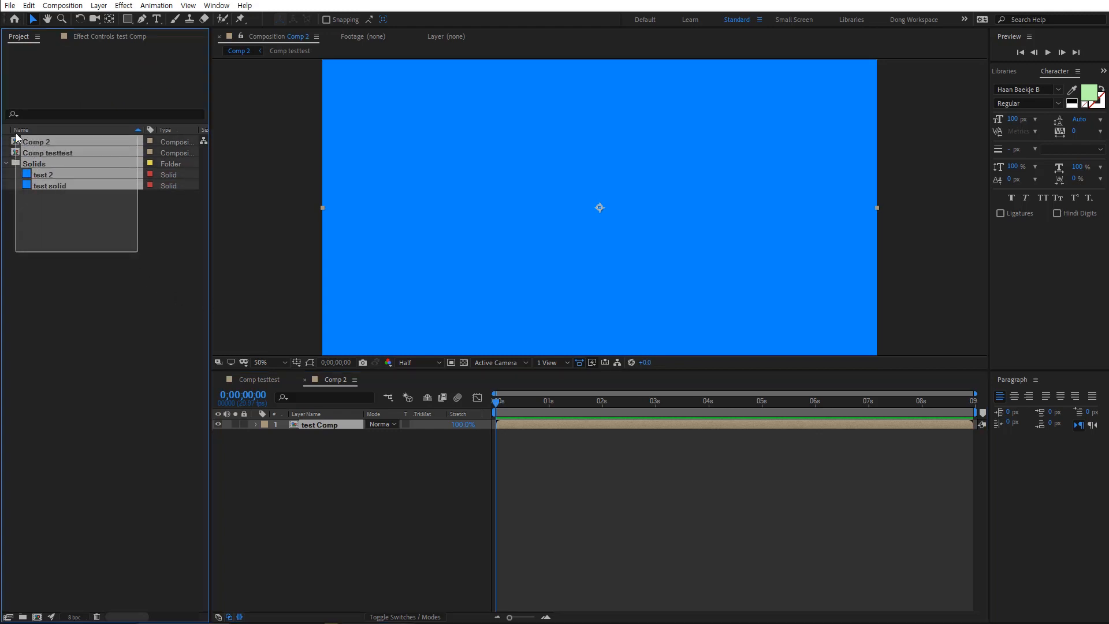
click(109, 229)
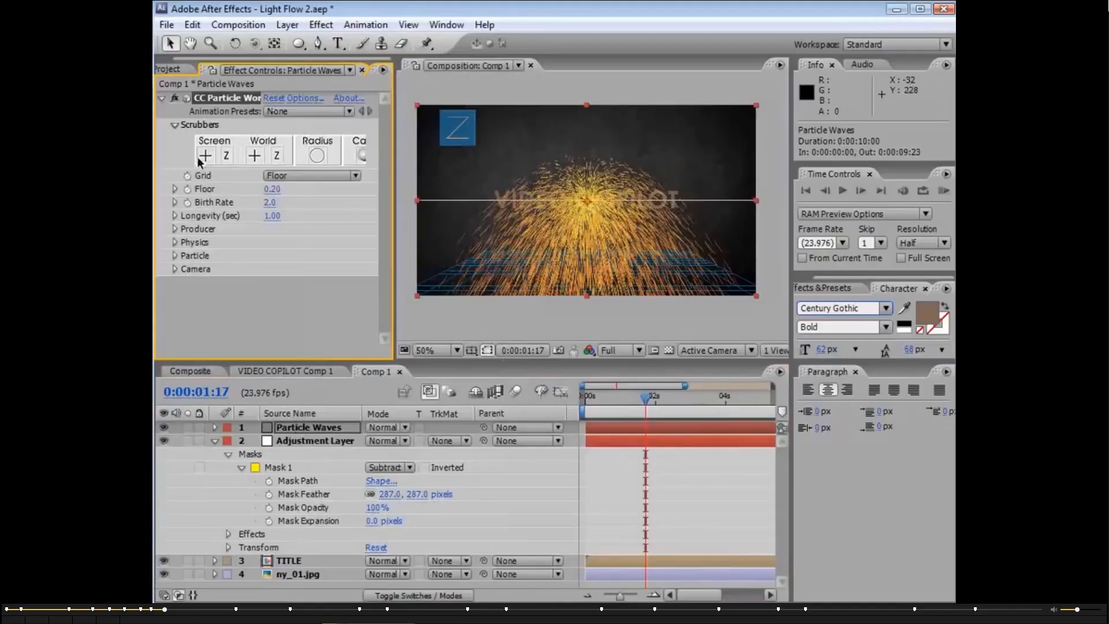
Set the CC Particle World grid on the Particle Waves layer to Off.
click(312, 175)
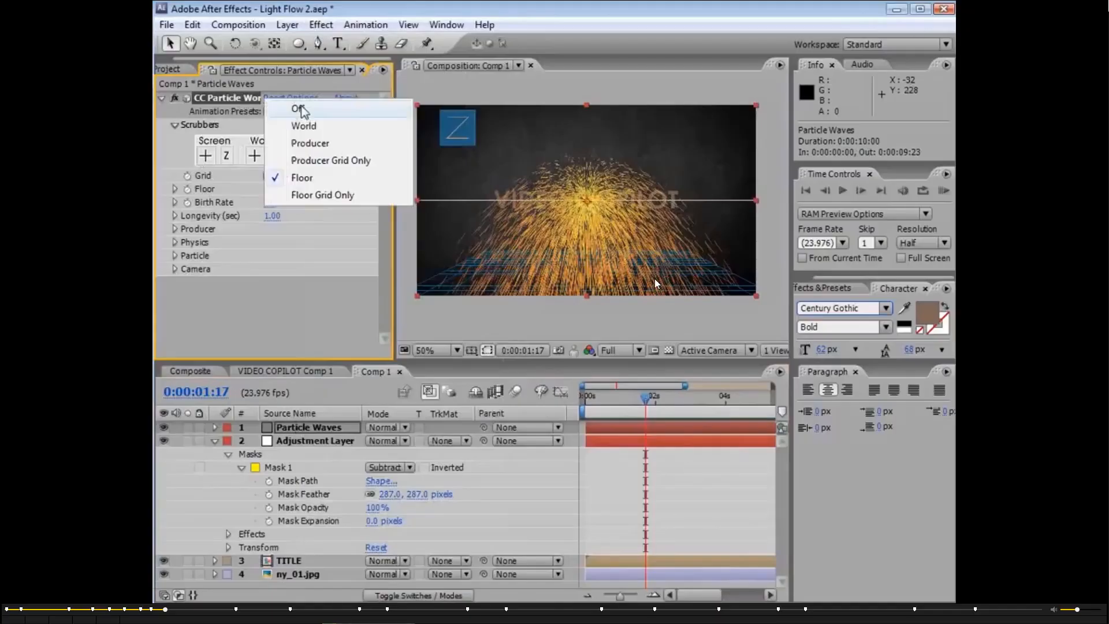
click(300, 106)
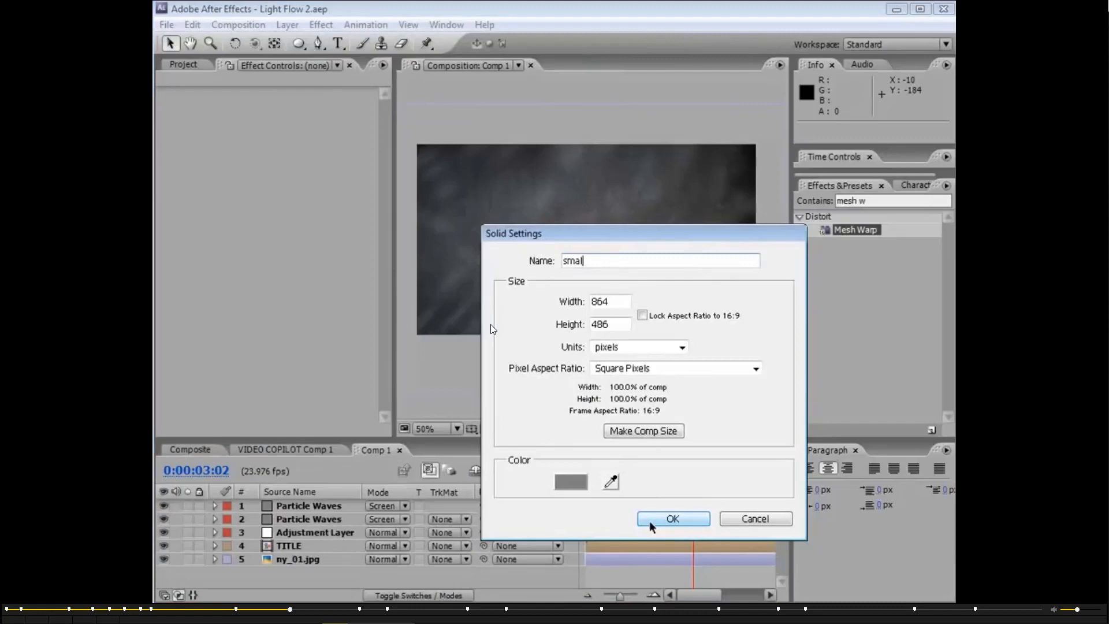
Create an 864 x 486 pixel solid named "small particles" and give its layer a blue label.
text(l particles)
click(651, 520)
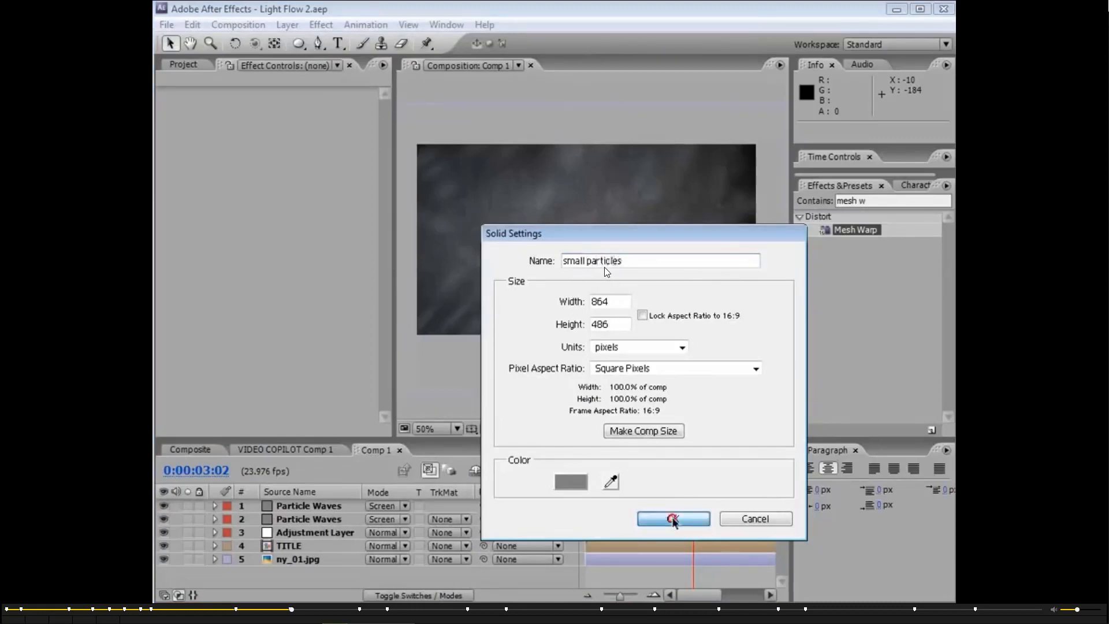
click(227, 506)
click(257, 603)
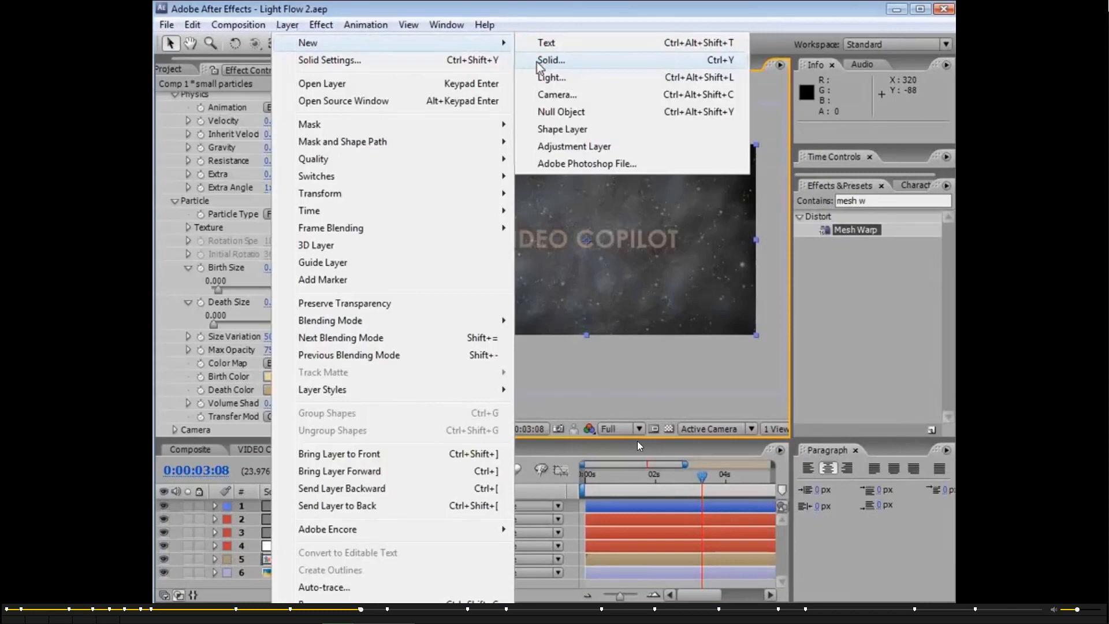
Create a new solid named "Light" in Comp 1.
click(540, 60)
text(Light)
mouse_move(362, 609)
mouse_down()
mouse_move(327, 609)
mouse_move(341, 609)
mouse_up()
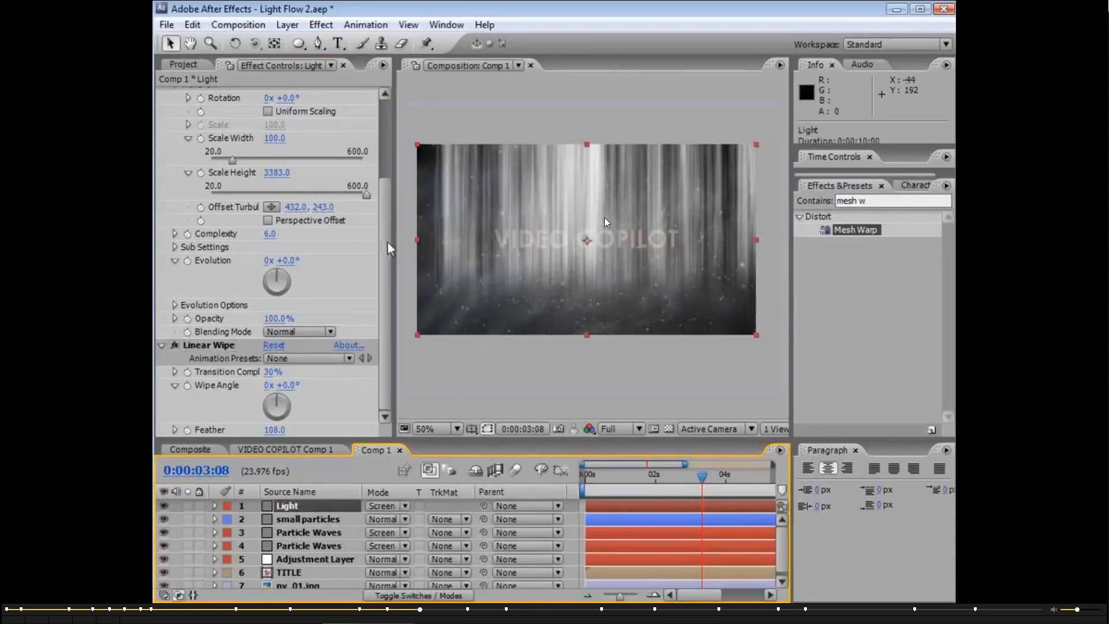
key(Left)
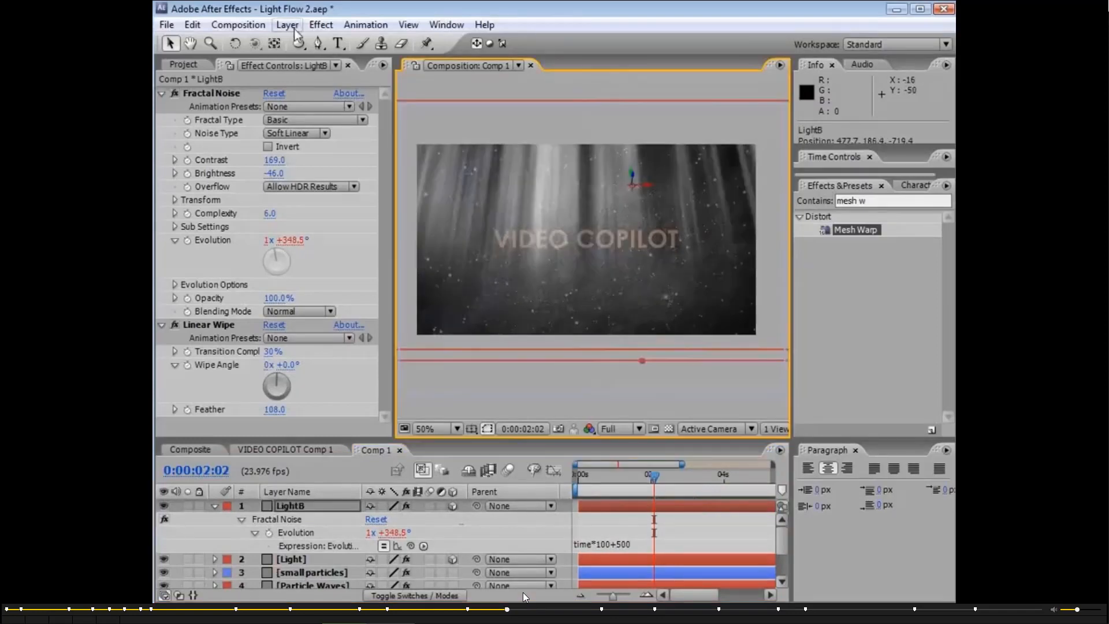
Add a camera with the 28mm preset to Comp 1, keeping the default name Camera 1.
click(287, 25)
mouse_move(306, 43)
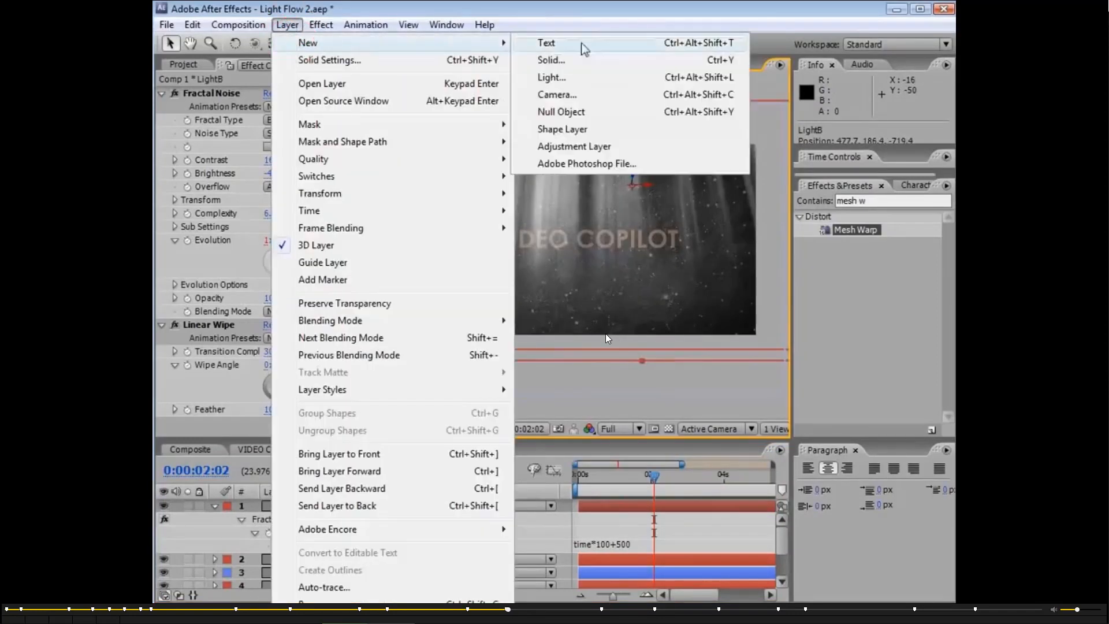
click(557, 95)
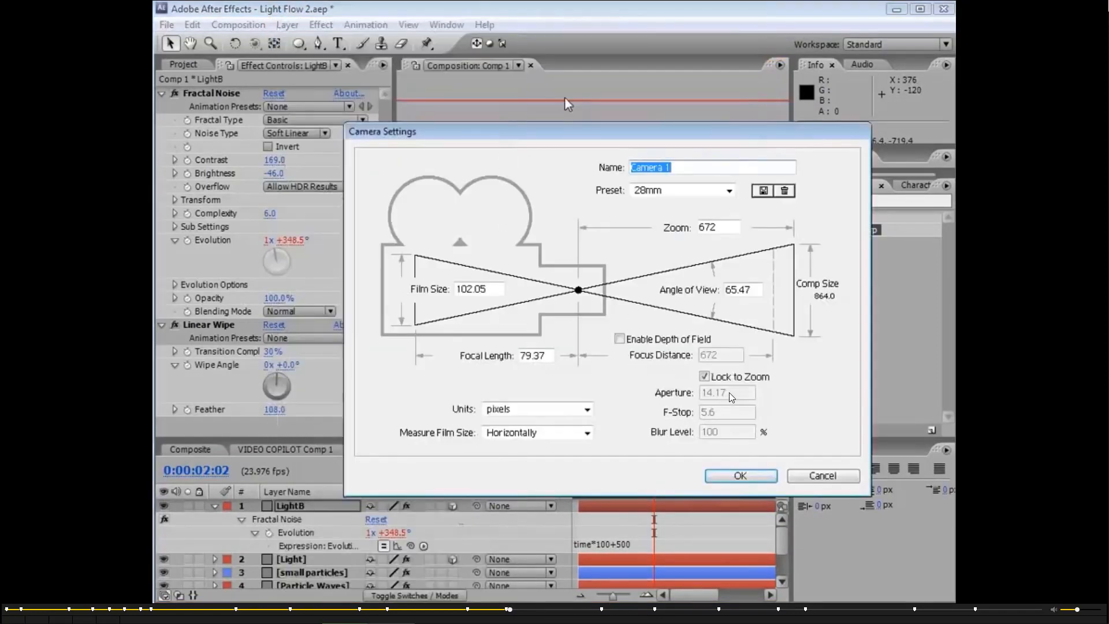
click(738, 477)
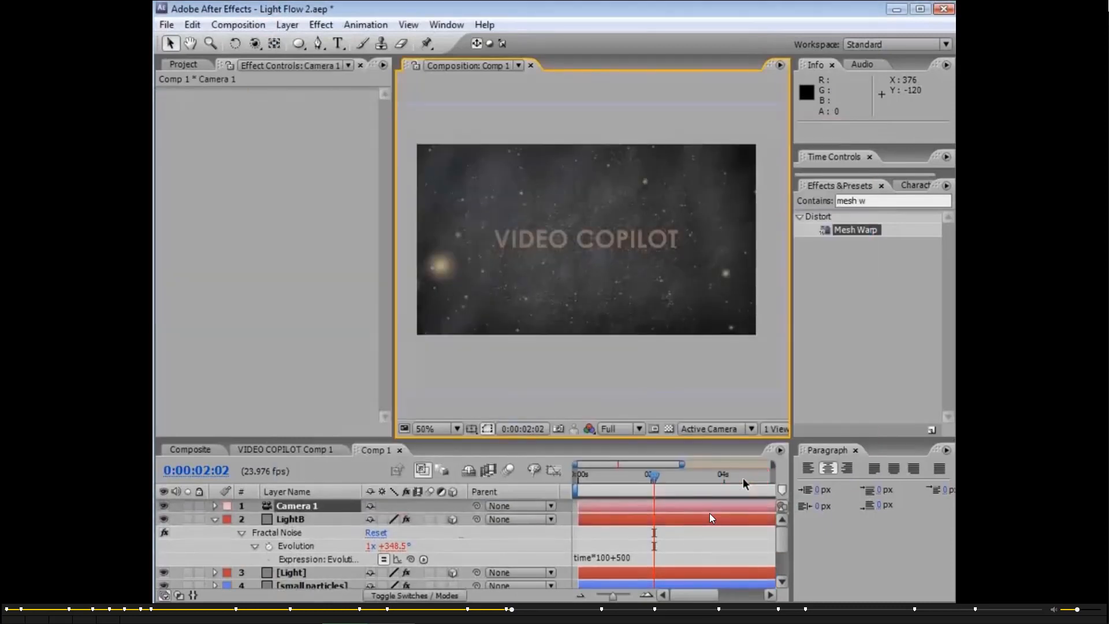
Make the TITLE layer a 3D layer and select the ny_01.jpg background layer.
drag(540, 440, 527, 341)
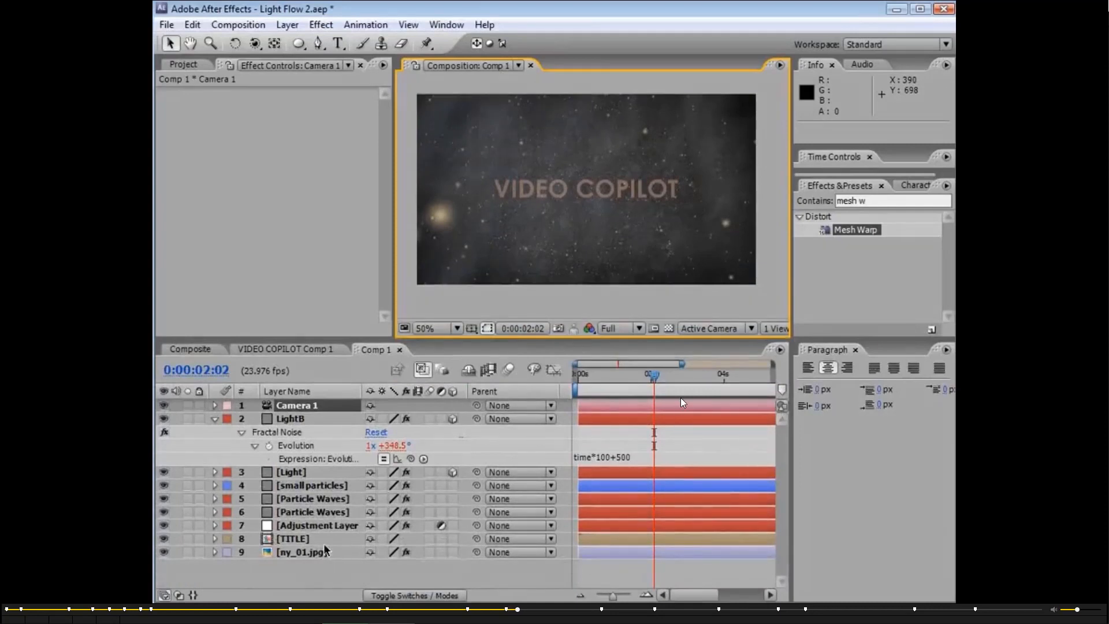
click(292, 539)
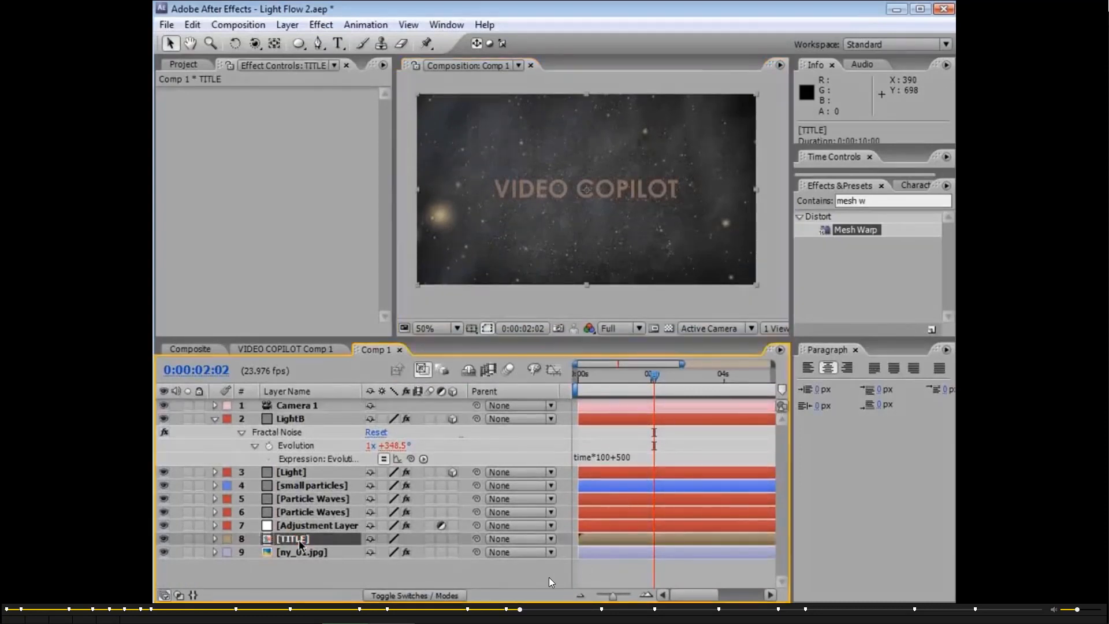
click(452, 539)
click(302, 552)
click(550, 610)
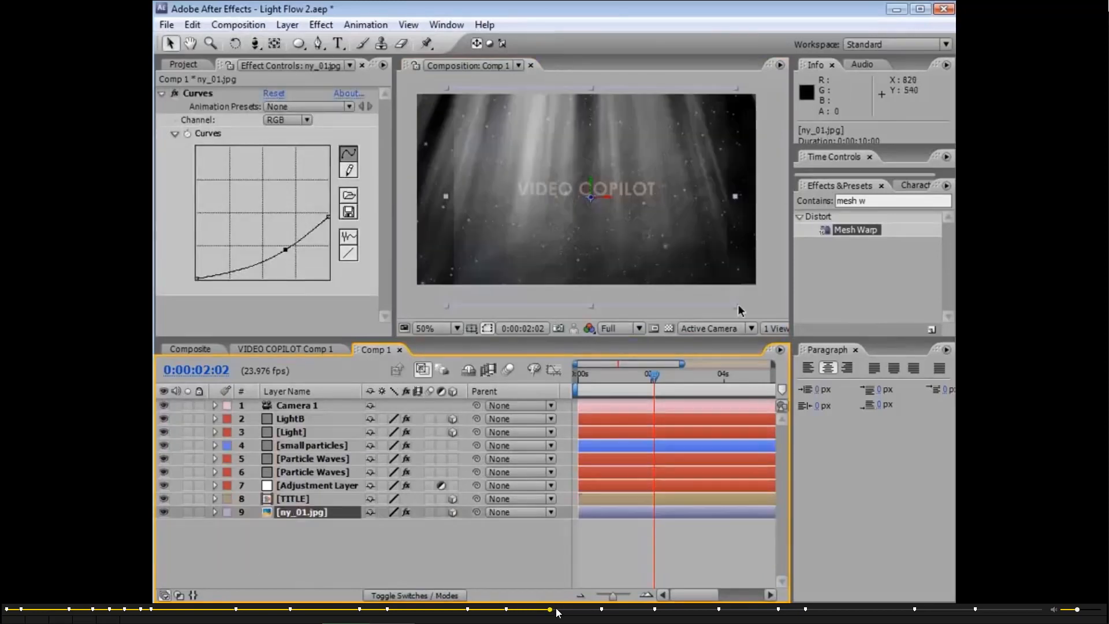
click(556, 610)
click(561, 610)
click(565, 610)
click(559, 610)
click(567, 610)
click(569, 610)
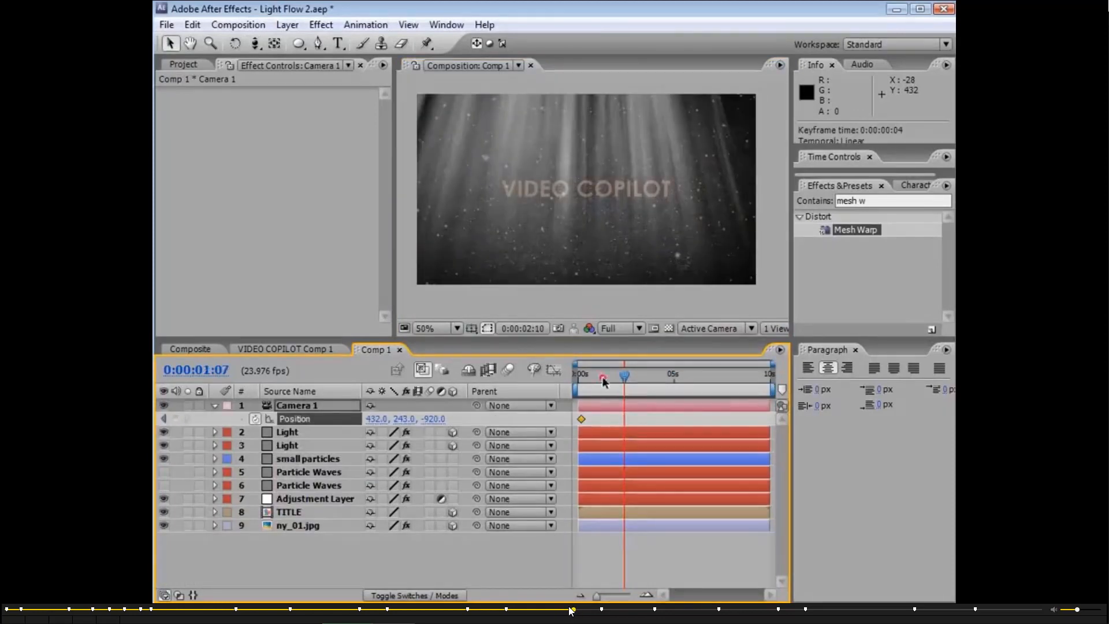
key(Page_Down)
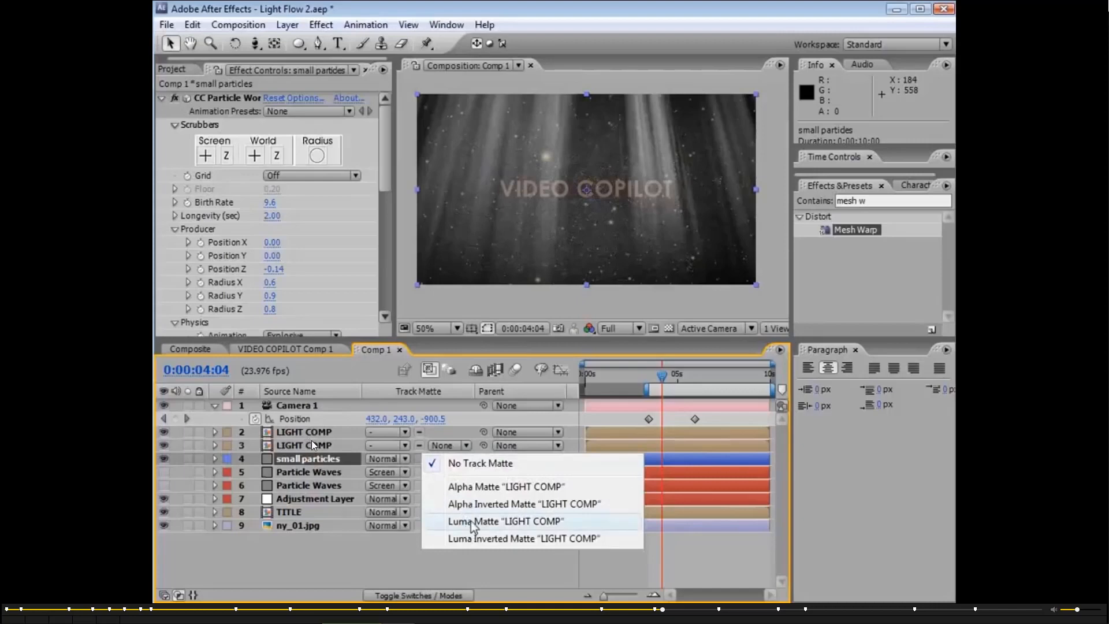
Set the small particles layer's track matte to Luma Matte "LIGHT COMP" and solo the layer to inspect it.
click(471, 521)
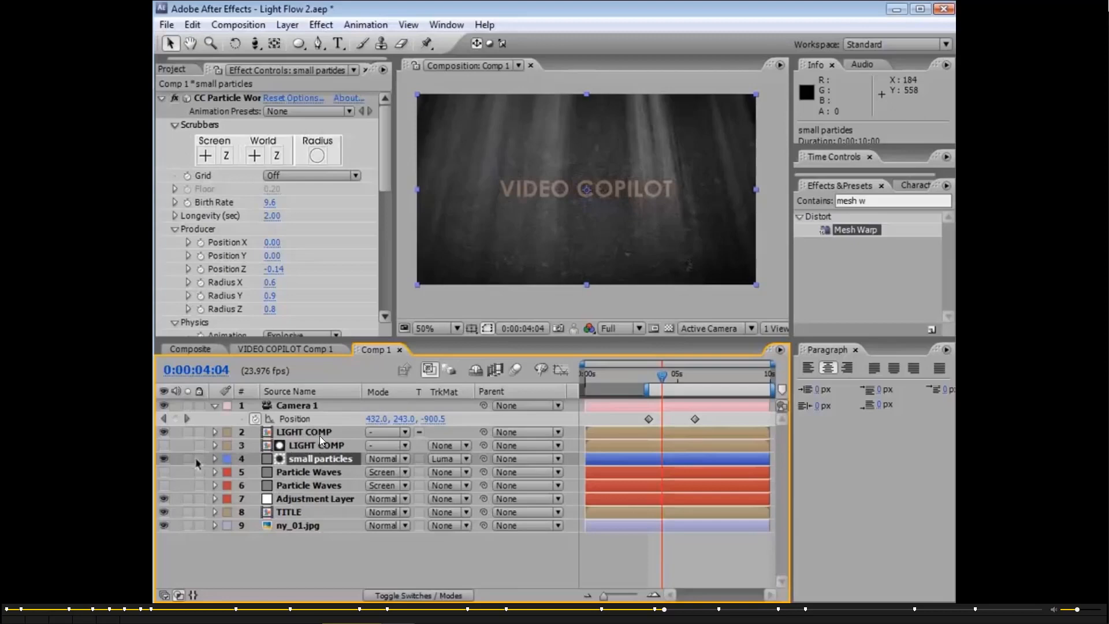
click(188, 459)
scroll(540, 185, up, 1)
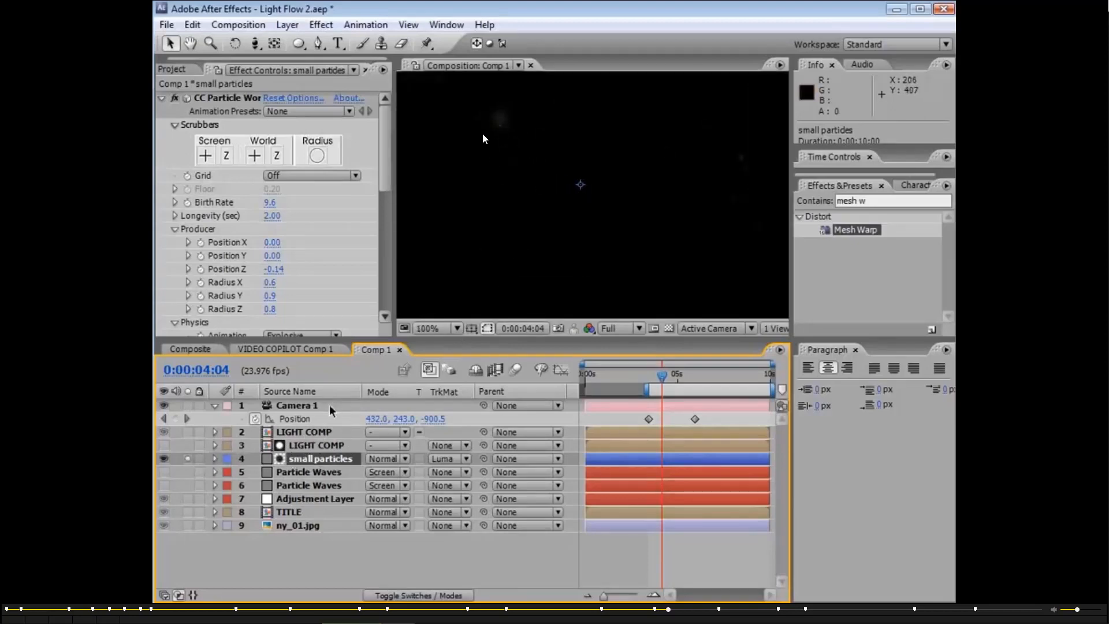
scroll(577, 215, down, 1)
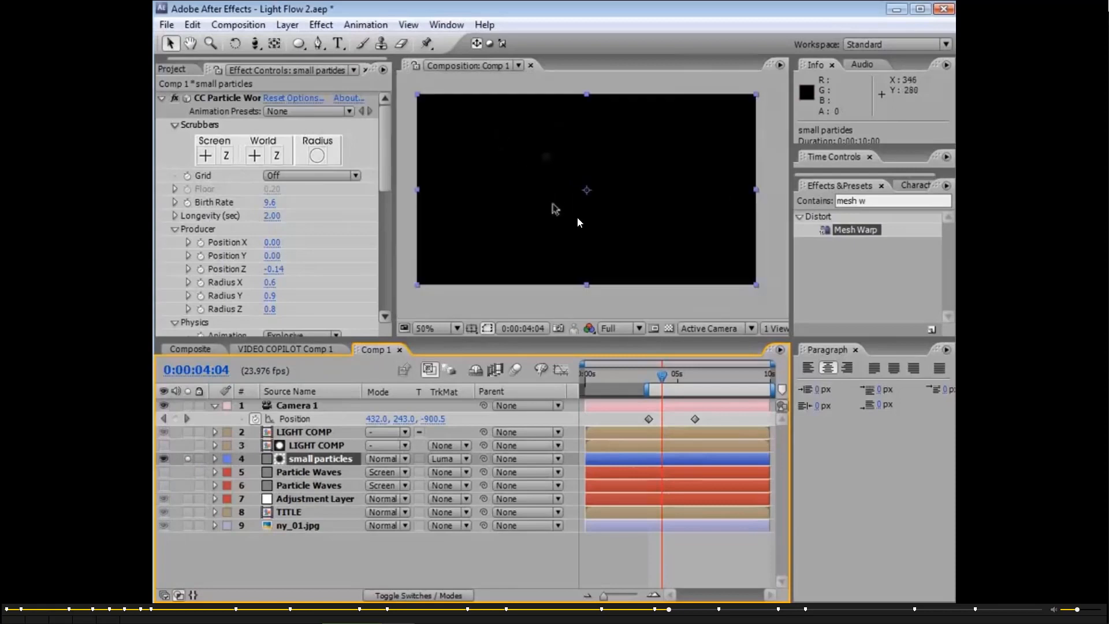
Apply the Curves effect to the matte LIGHT COMP layer and raise its RGB curve steeply to brighten the matte.
click(316, 445)
click(322, 25)
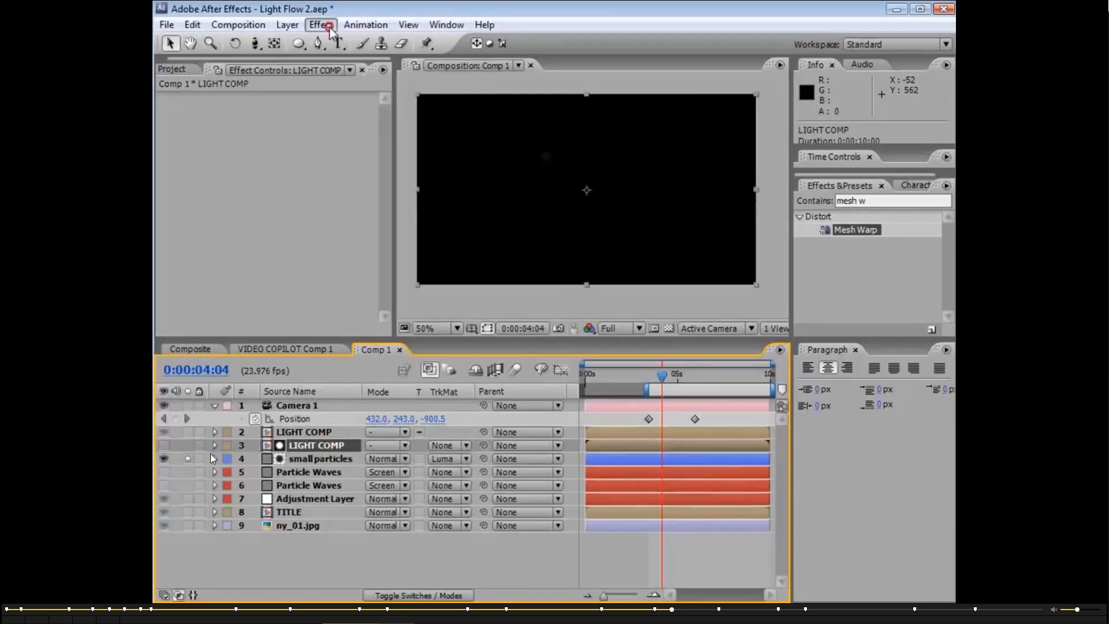
mouse_move(370, 168)
click(563, 428)
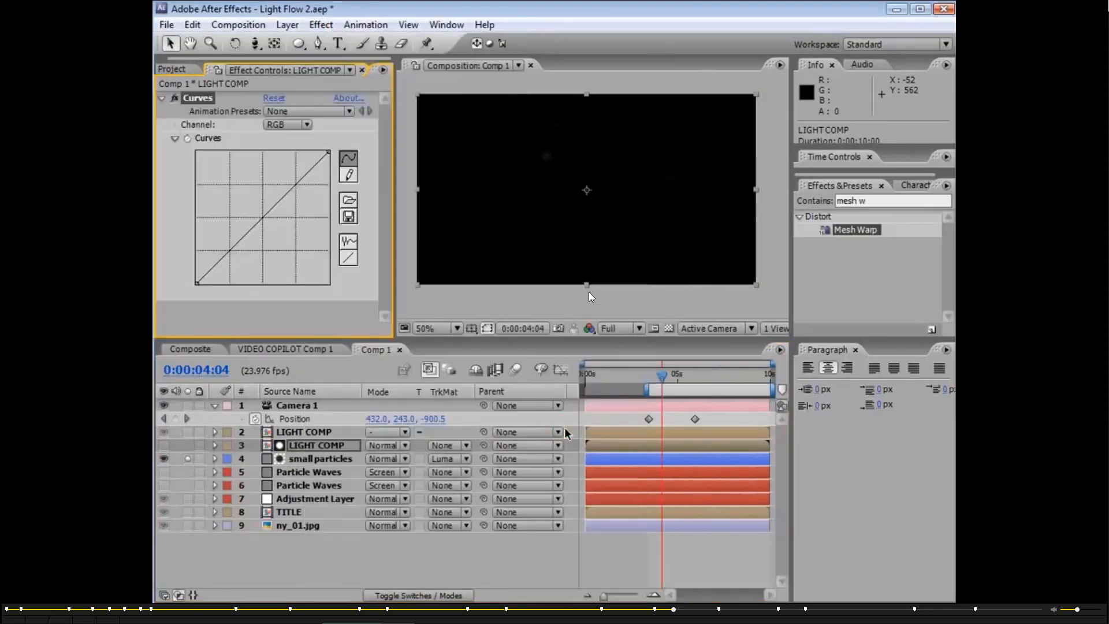
drag(255, 225, 226, 177)
scroll(592, 224, up, 1)
key(space)
drag(650, 177, 609, 241)
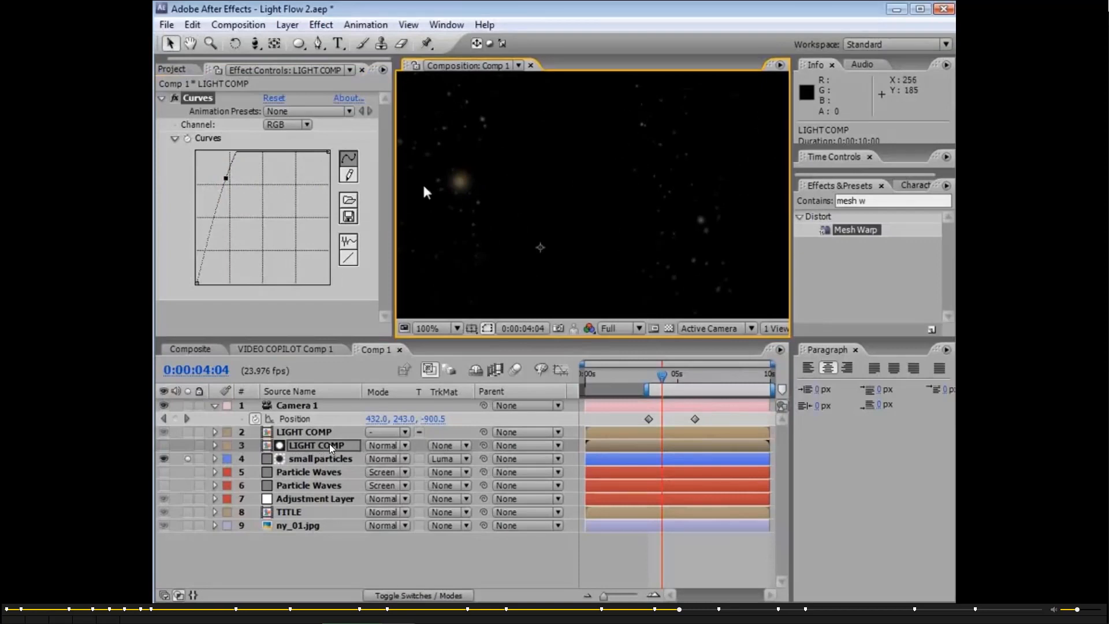
Solo the matte LIGHT COMP layer to inspect it, make its RGB curve even steeper, and end the matte's solo.
click(165, 446)
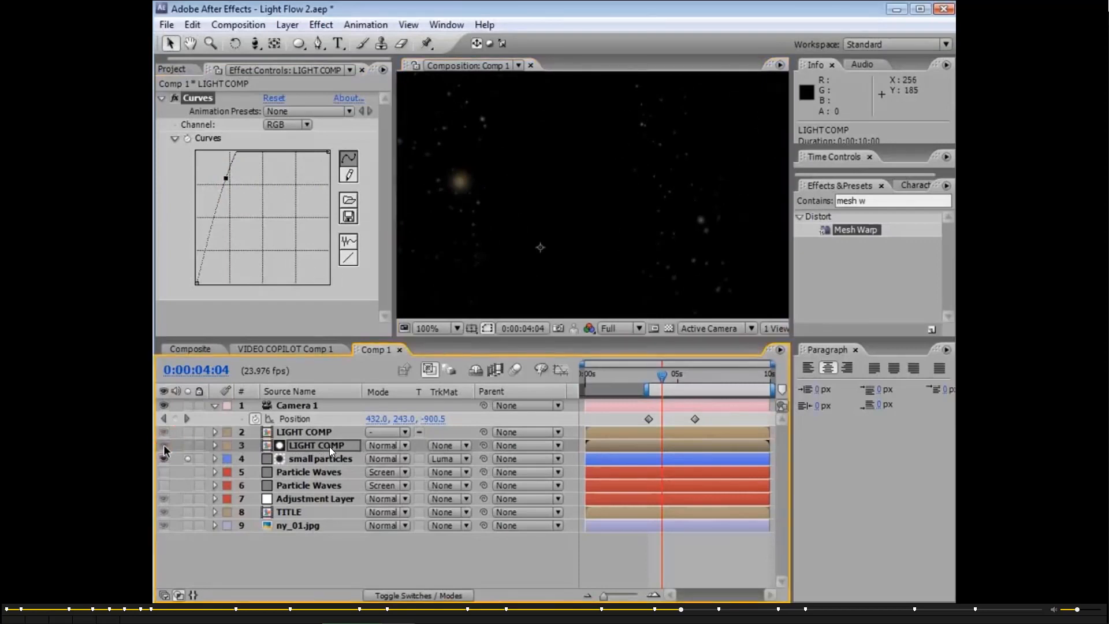
click(188, 445)
key(grave)
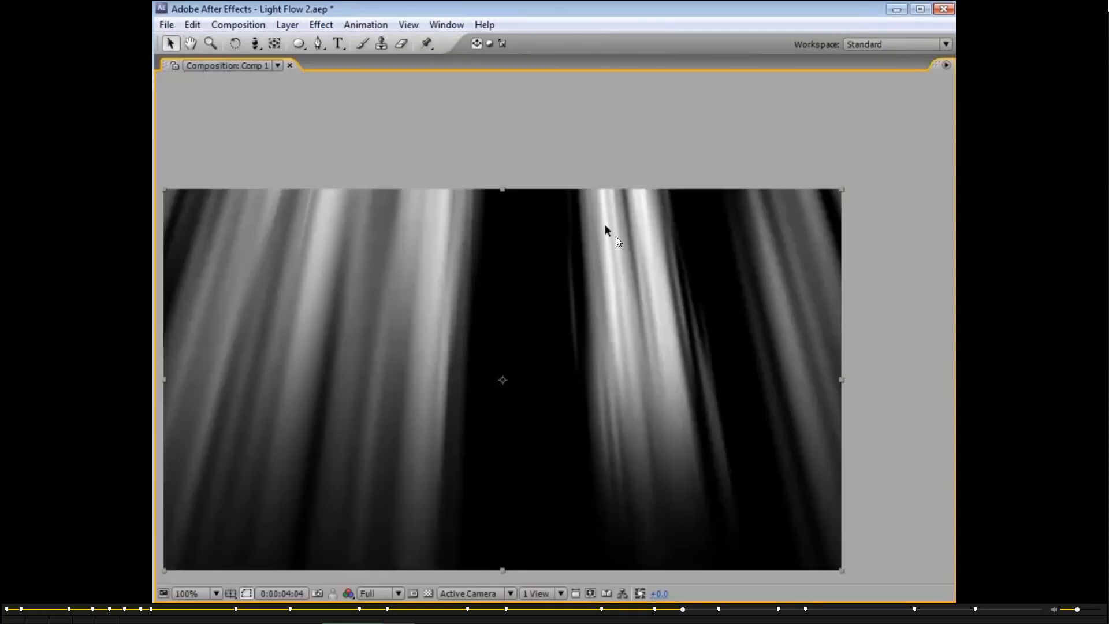
key(grave)
drag(225, 178, 214, 172)
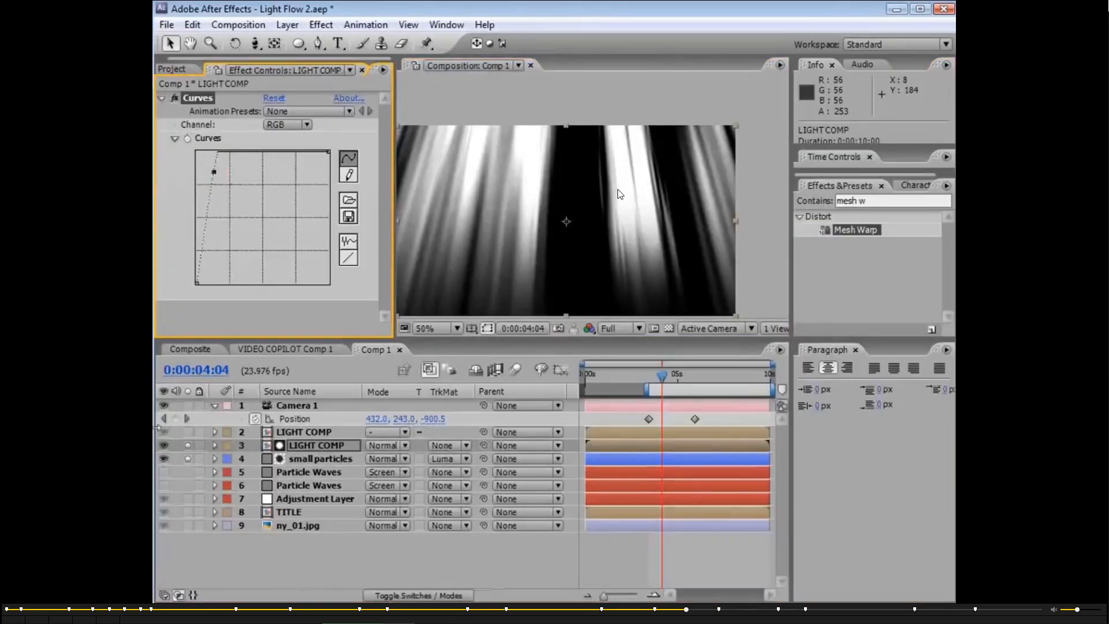
click(188, 445)
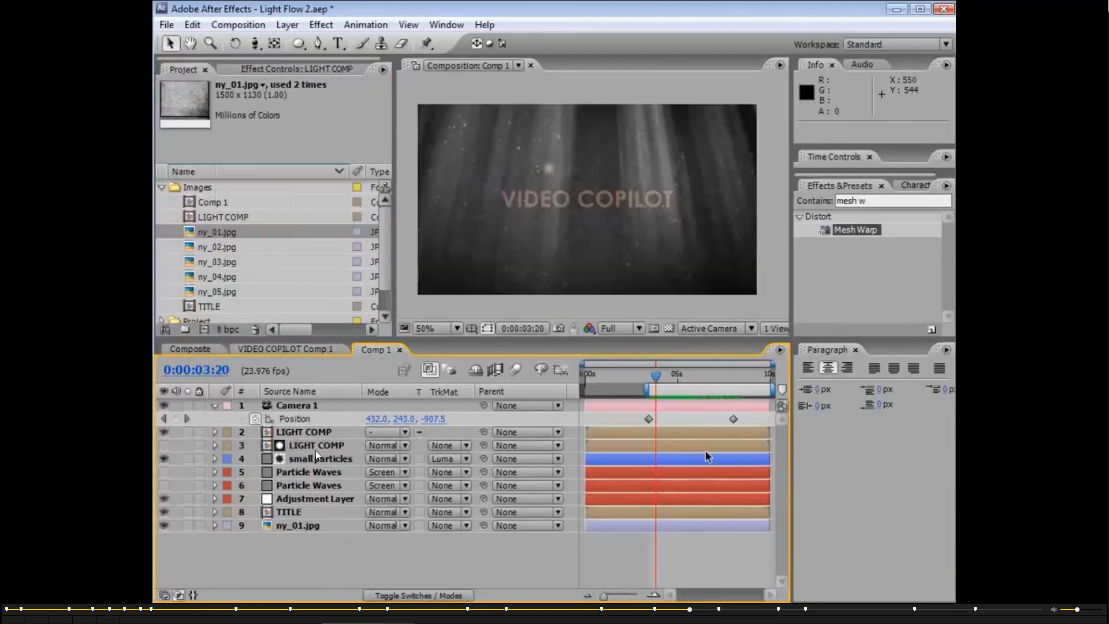
Preview how the particles react to the light rays in Comp 1, ending with the current time at 0:00:04:10.
drag(655, 375, 680, 376)
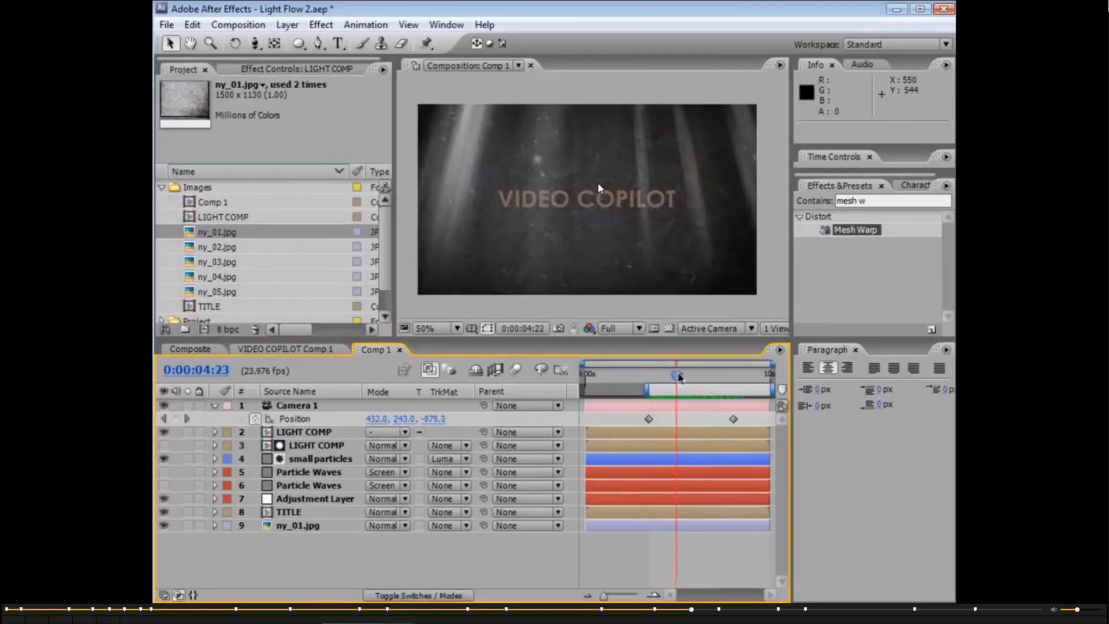
key(space)
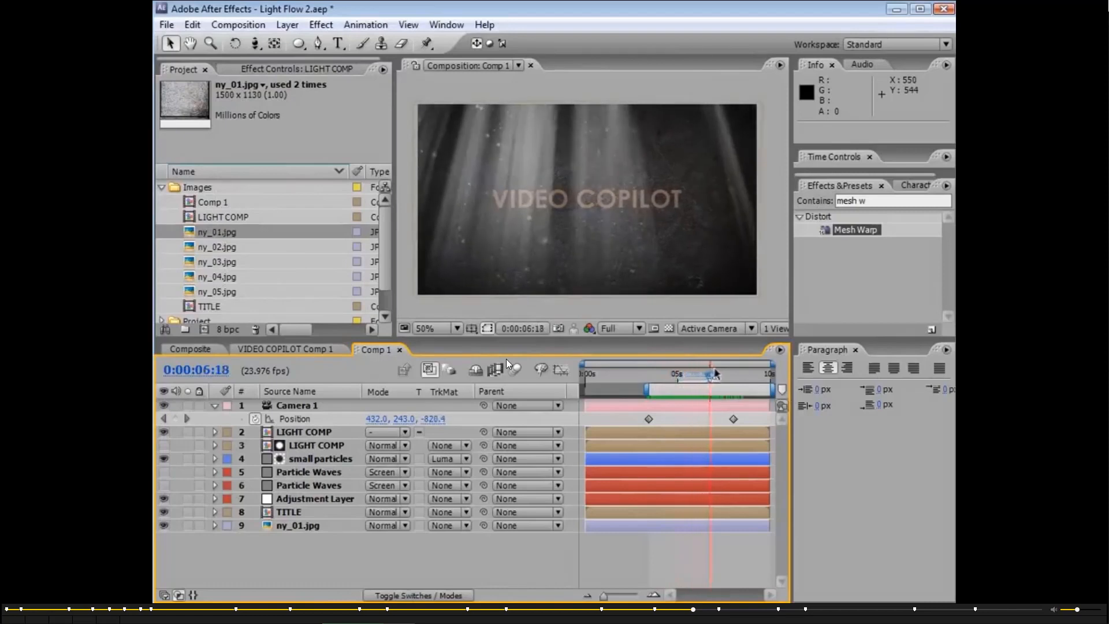
key(space)
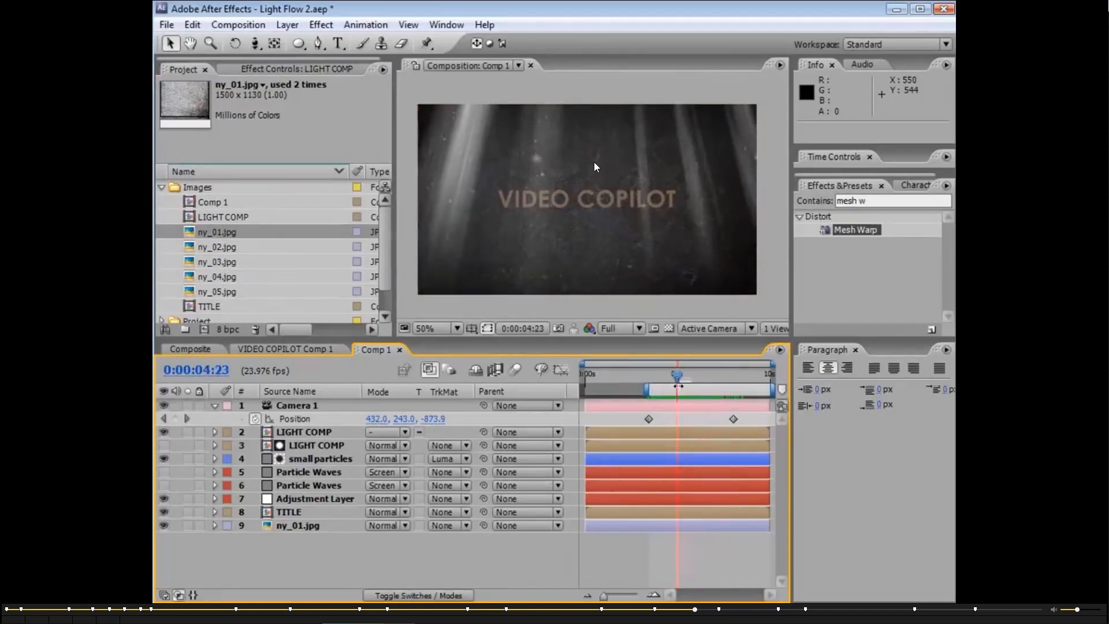
key(space)
drag(712, 374, 668, 390)
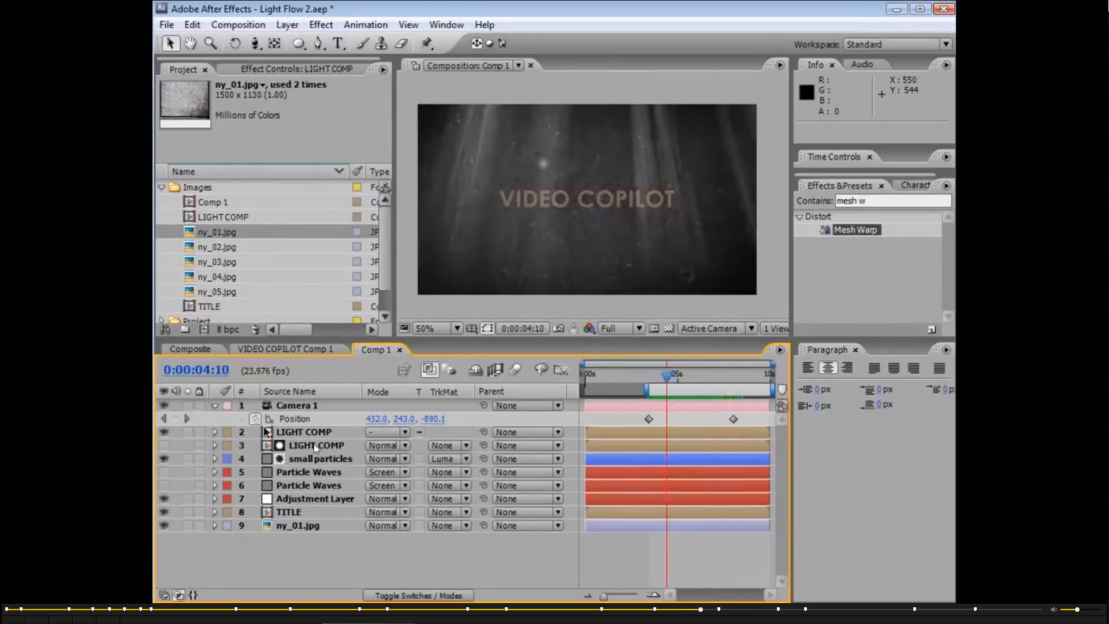
Set the opacity of the visible LIGHT COMP layer just below the camera to 70%.
click(297, 433)
key(t)
drag(377, 446, 354, 454)
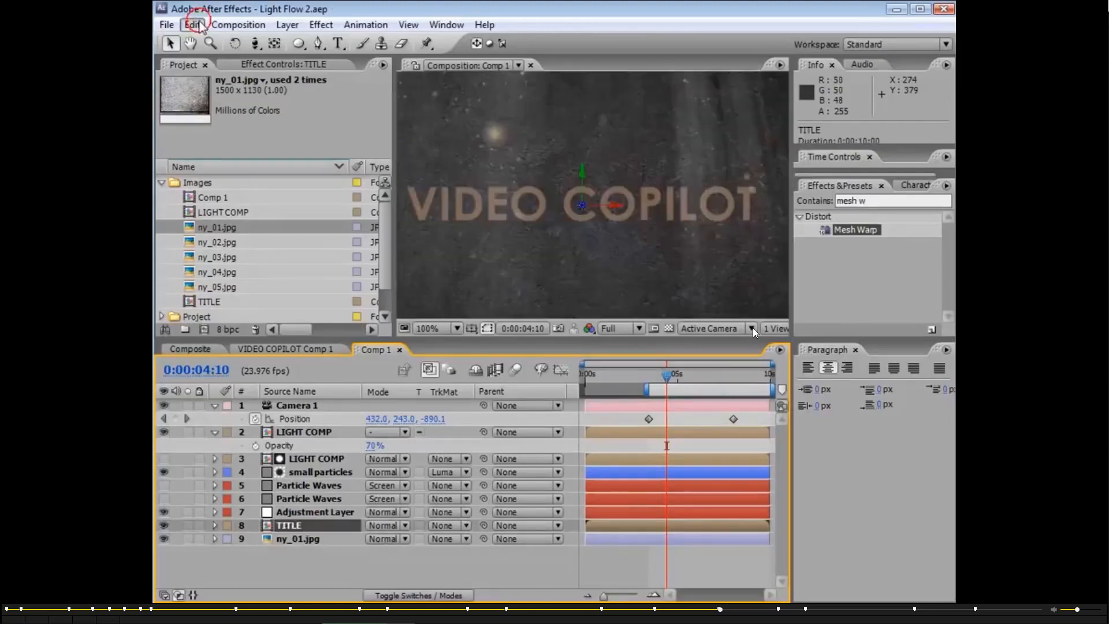
Duplicate the TITLE layer and rename the lower copy as TITLE Shadow.
click(192, 25)
click(226, 193)
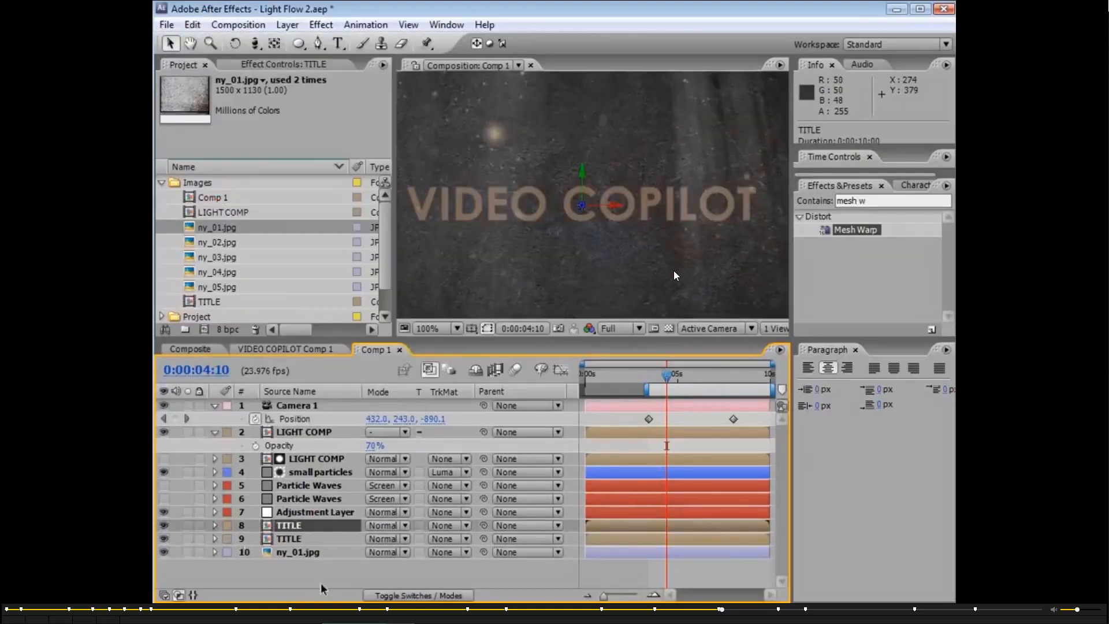
click(288, 538)
key(Return)
text(TITLE S)
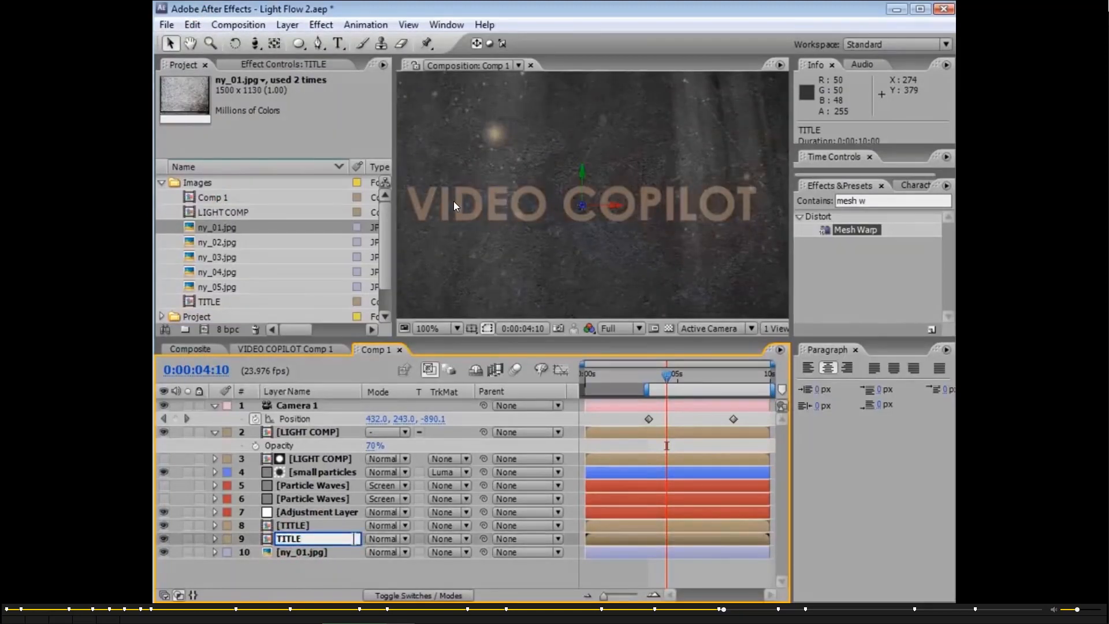
text(hadow)
key(Return)
Hide the TITLE Shadow layer and add a Bevel and Emboss layer style to the TITLE layer.
click(294, 526)
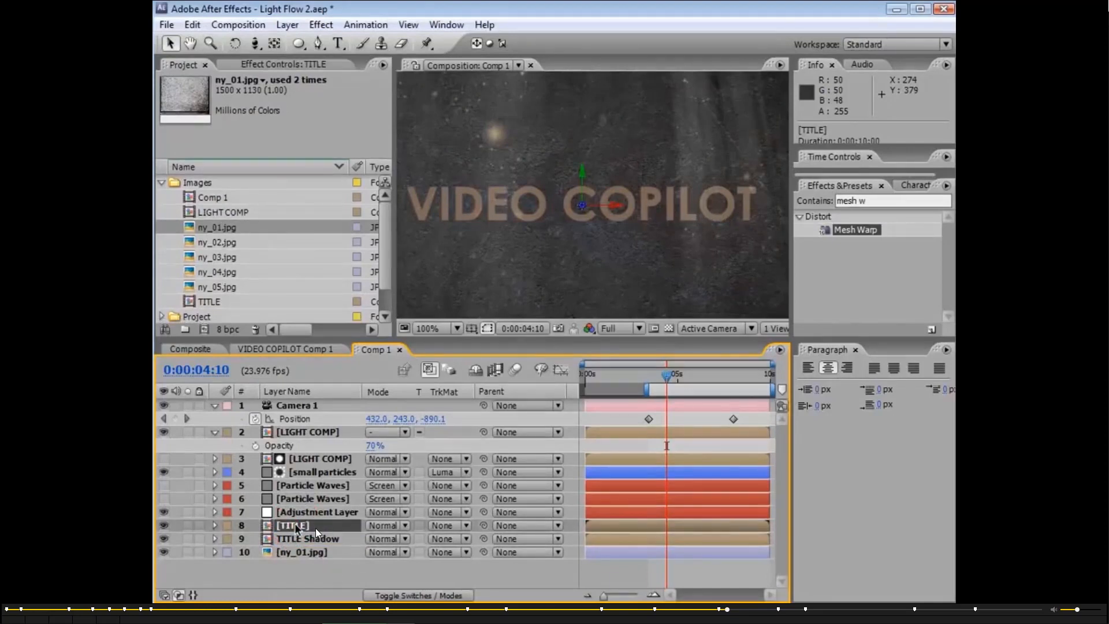
click(164, 538)
click(287, 24)
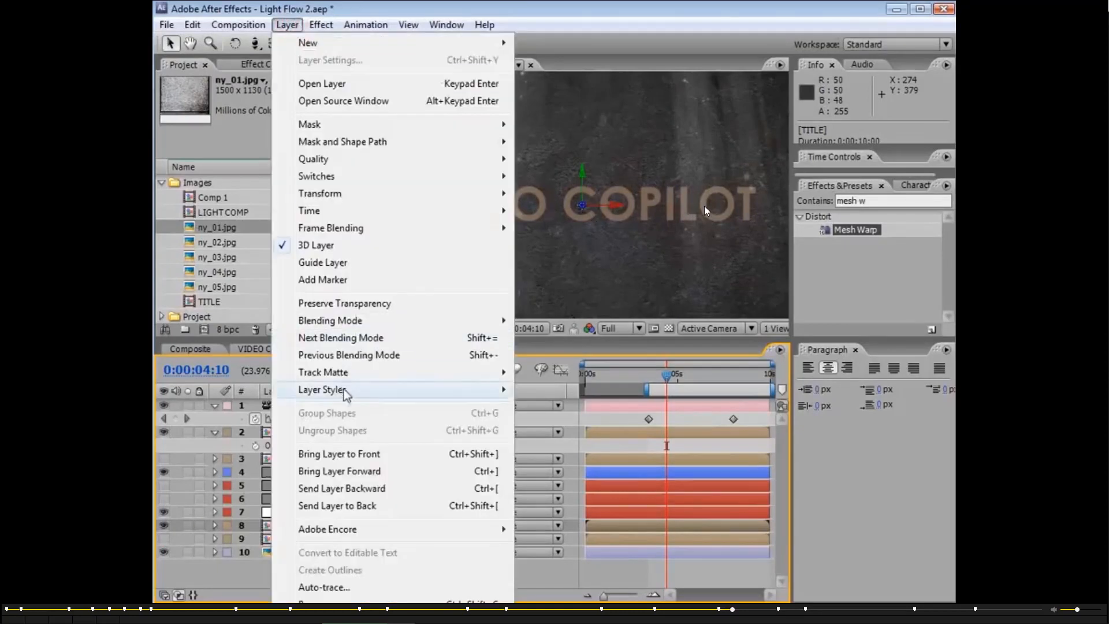
mouse_move(347, 390)
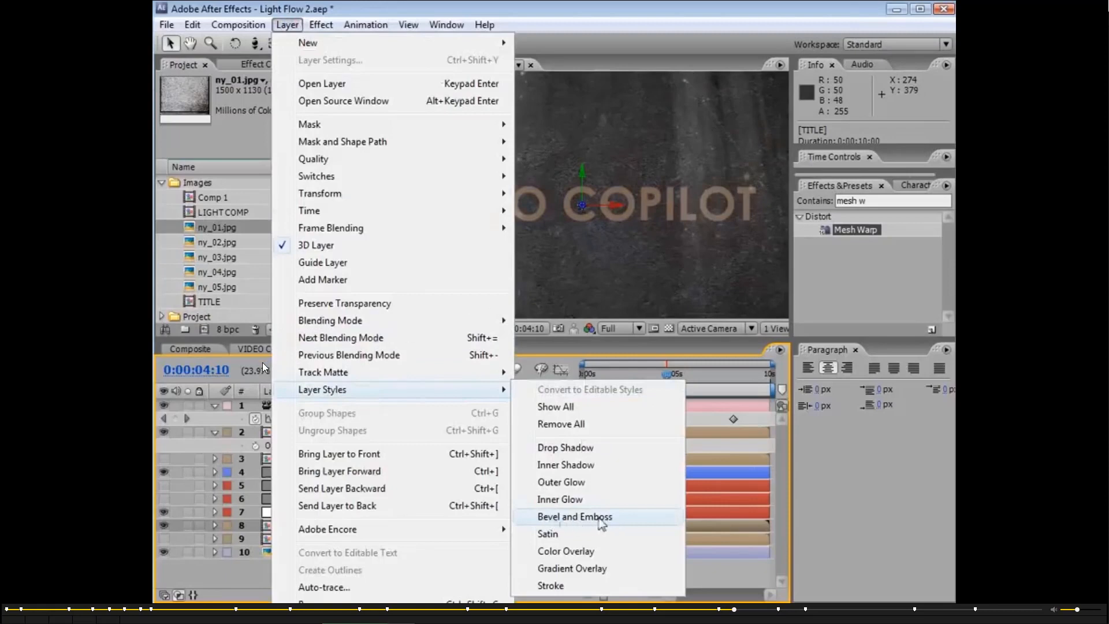
click(599, 523)
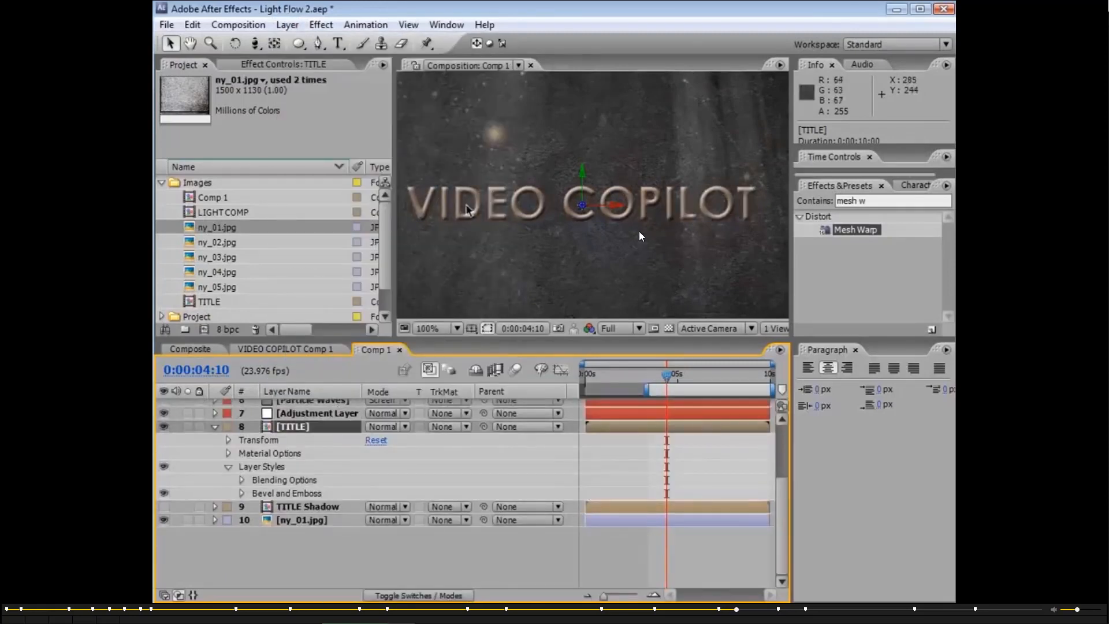
Set the TITLE layer's Bevel and Emboss depth to 307% and its size to 1.0.
drag(272, 341, 270, 309)
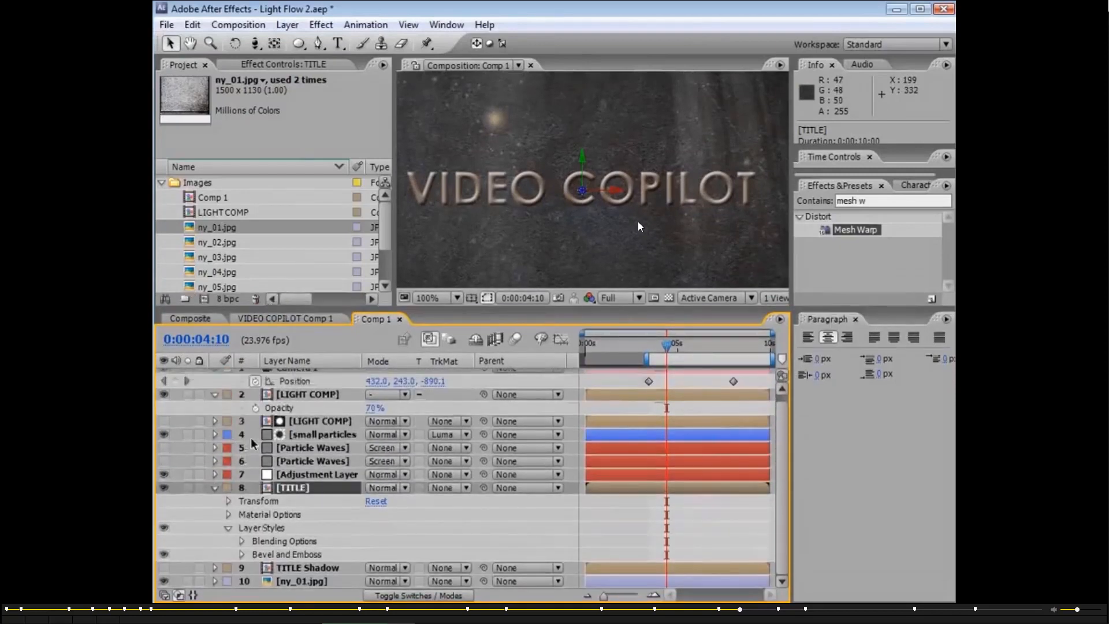
click(241, 553)
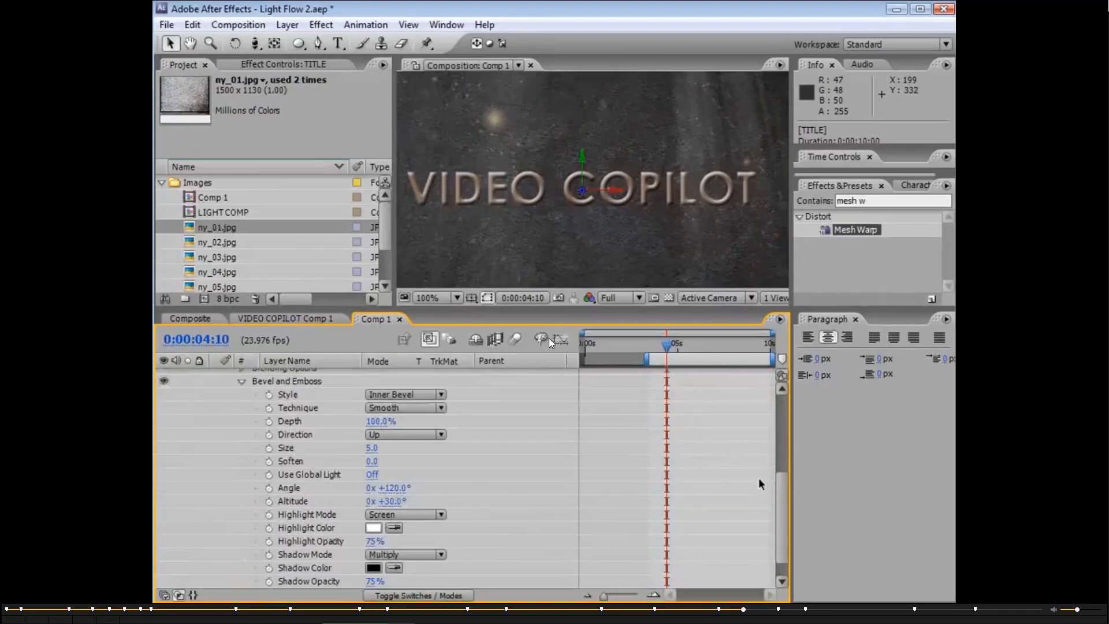
click(289, 421)
click(381, 421)
drag(382, 394, 411, 400)
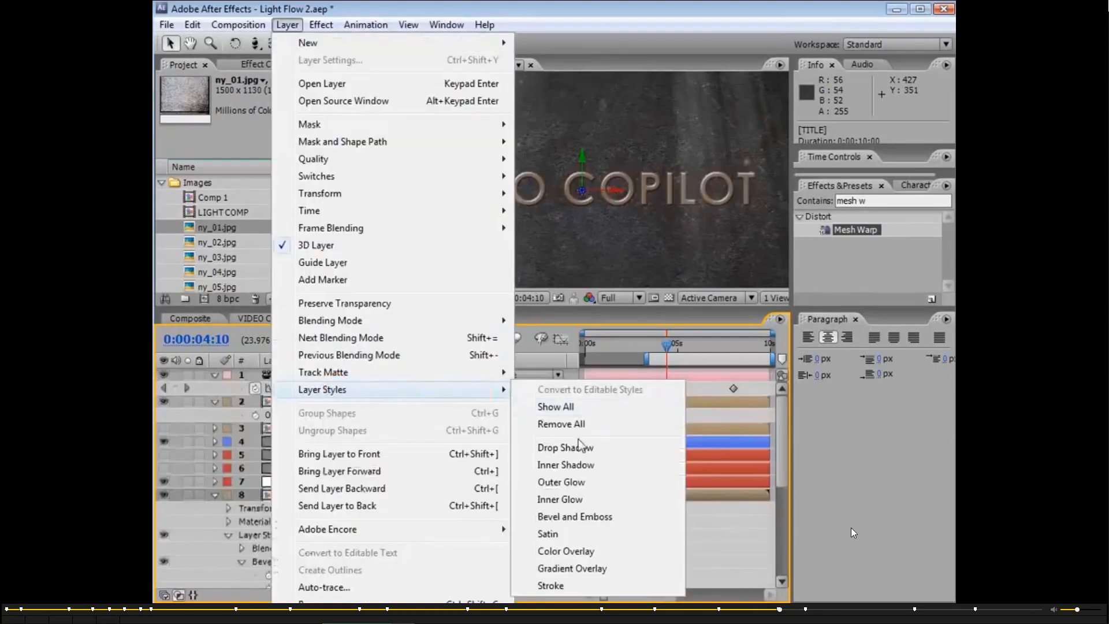
Add a Drop Shadow layer style to the TITLE layer and expand its settings.
click(588, 454)
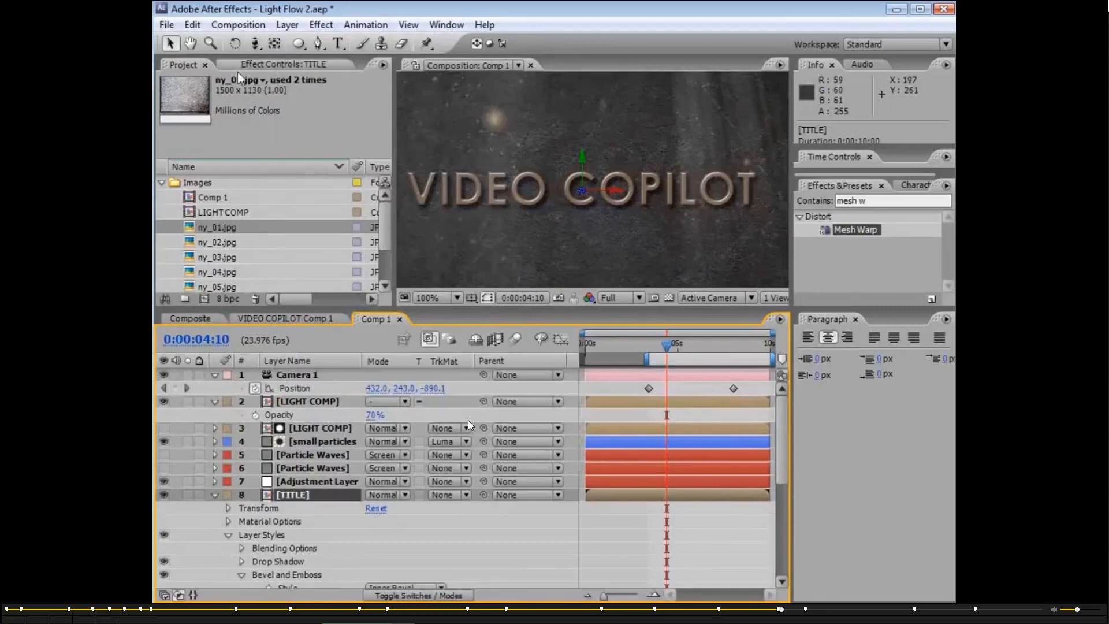
key(space)
drag(370, 557, 371, 478)
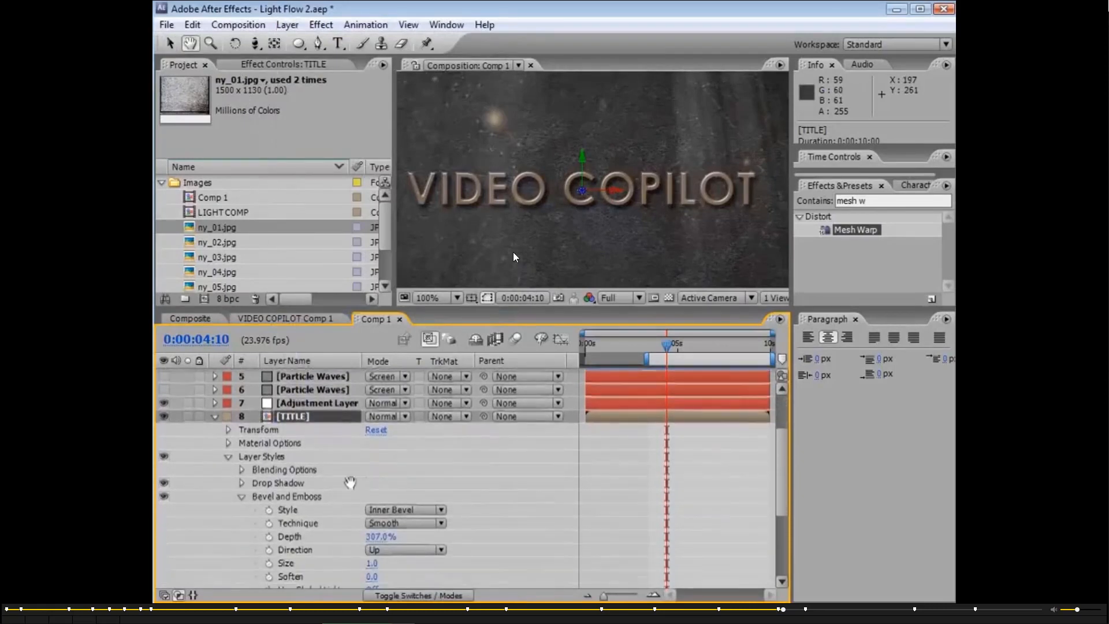
click(242, 484)
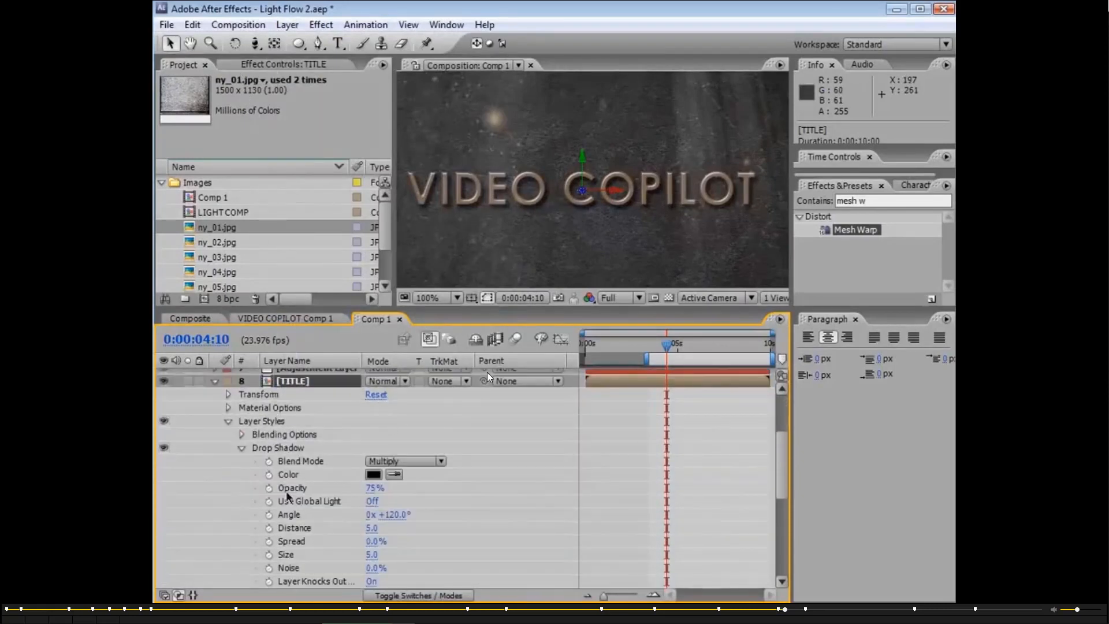
Set the title's drop shadow distance to 0, size to 14 and opacity to 42%.
click(372, 528)
text(0)
key(Return)
drag(374, 555, 381, 555)
drag(374, 490, 269, 501)
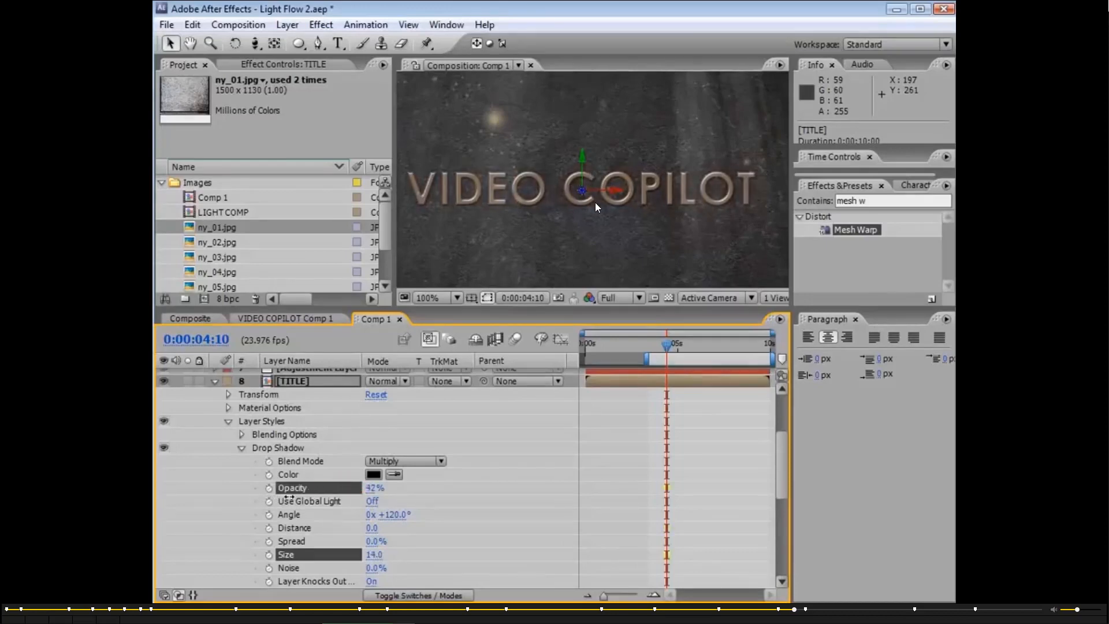
scroll(629, 241, up, 1)
key(grave)
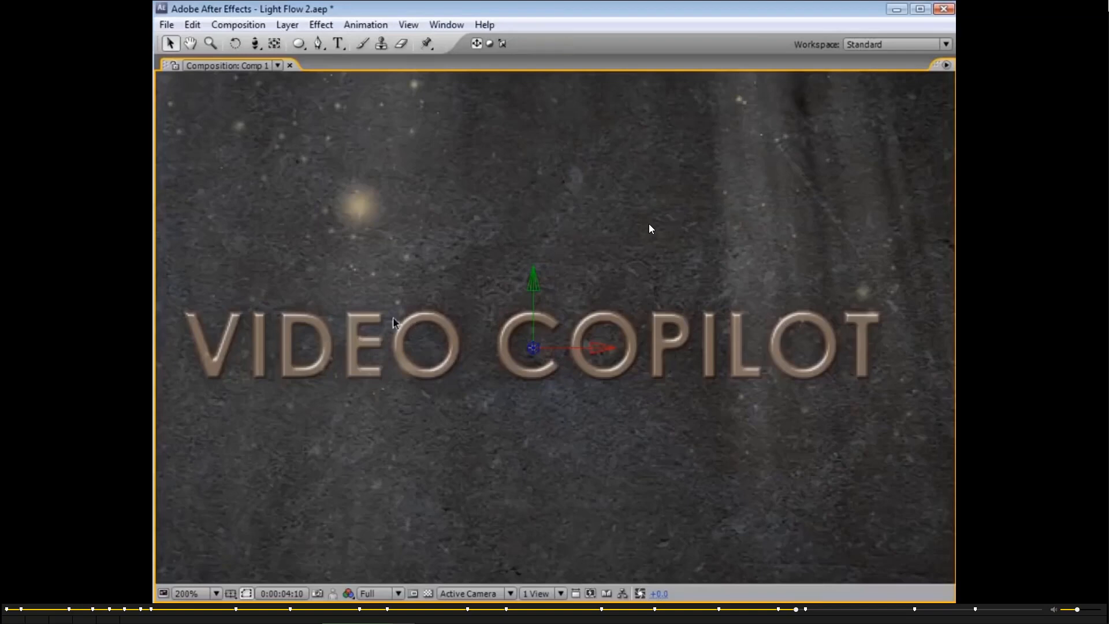
key(grave)
scroll(649, 228, down, 1)
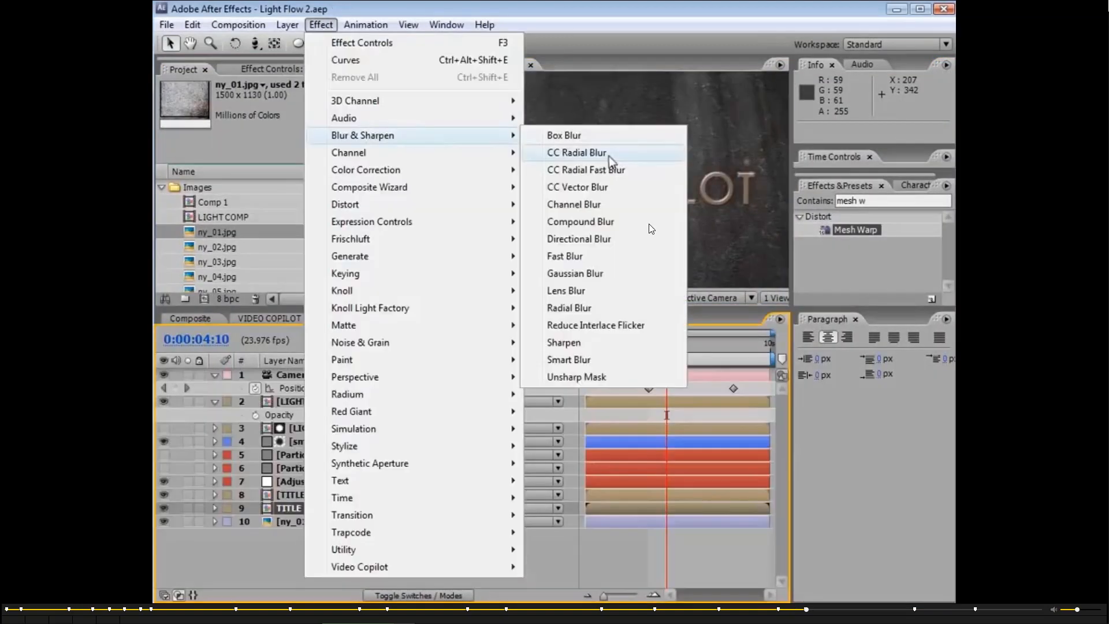
Apply the CC Radial Blur effect to the TITLE Shadow layer and set its type to Straight Zoom.
click(614, 152)
click(321, 509)
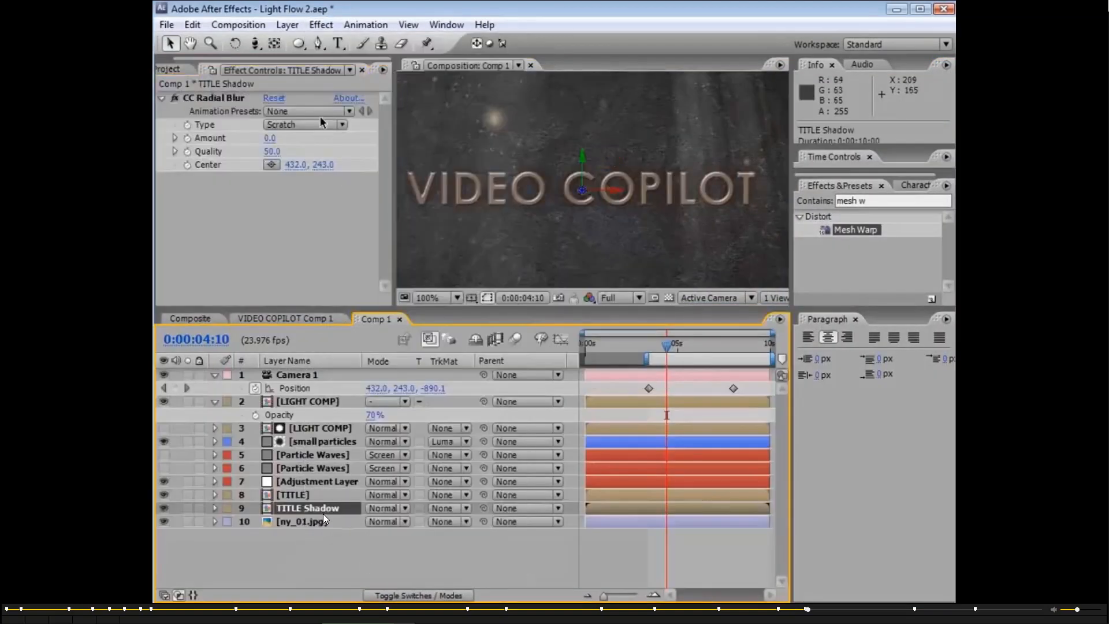
click(295, 124)
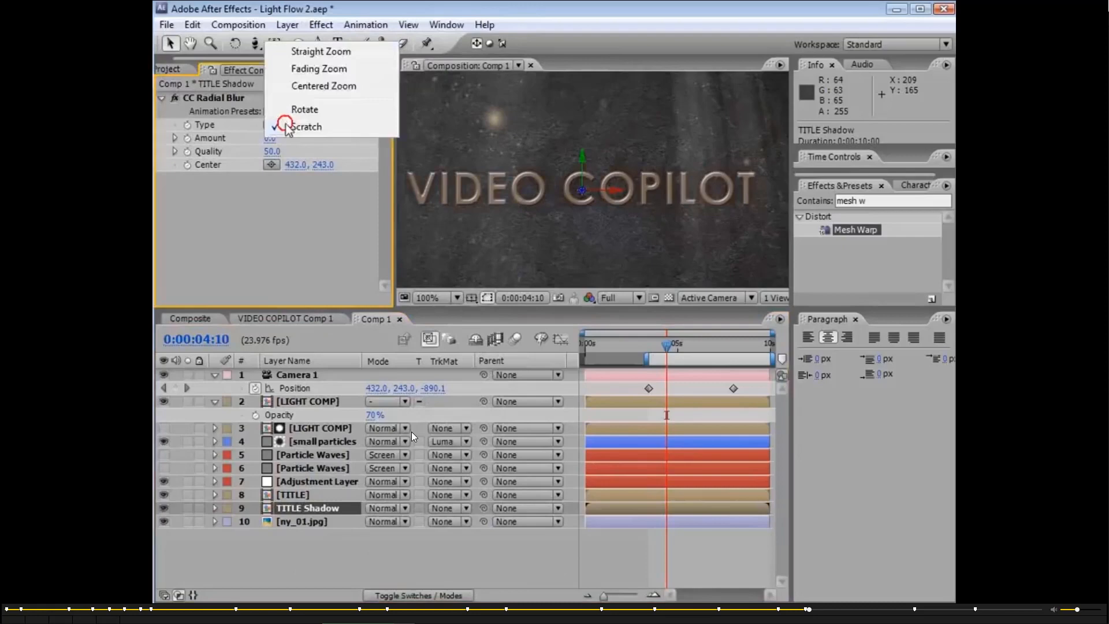
click(338, 52)
click(233, 137)
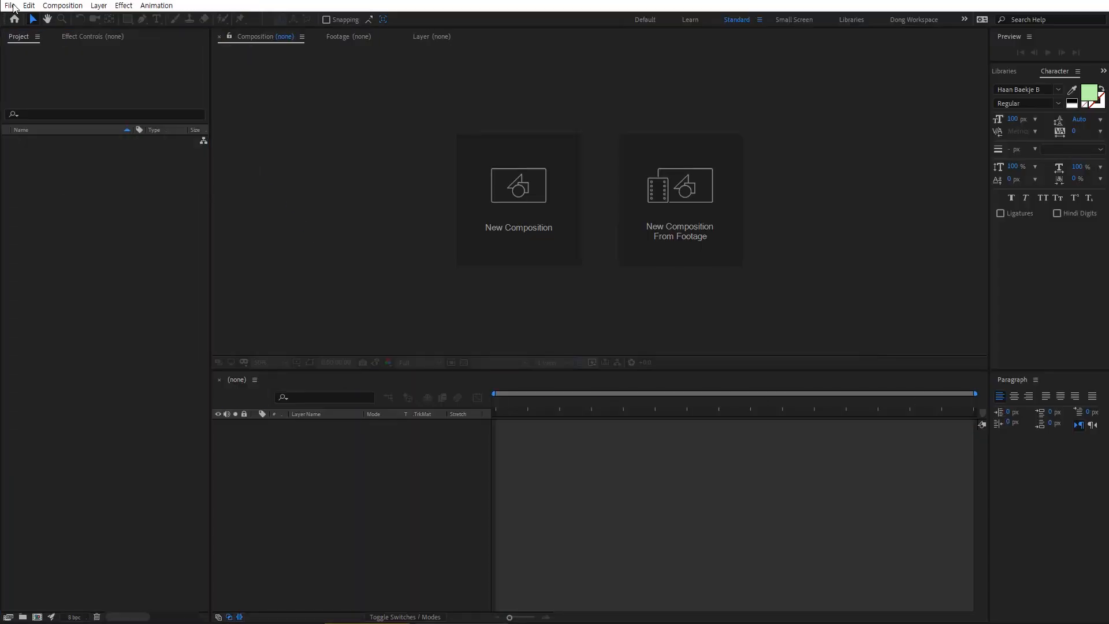
Open the project Ancient Title.aep from the Ancient_Title folder and dismiss the missing-item warnings.
click(10, 5)
click(87, 32)
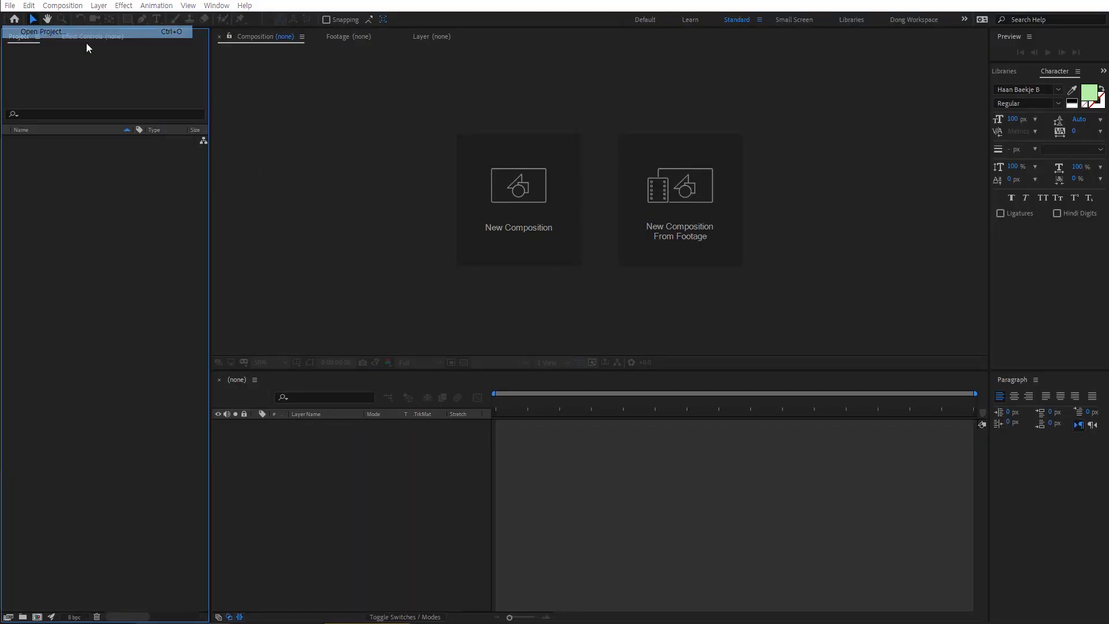
click(174, 105)
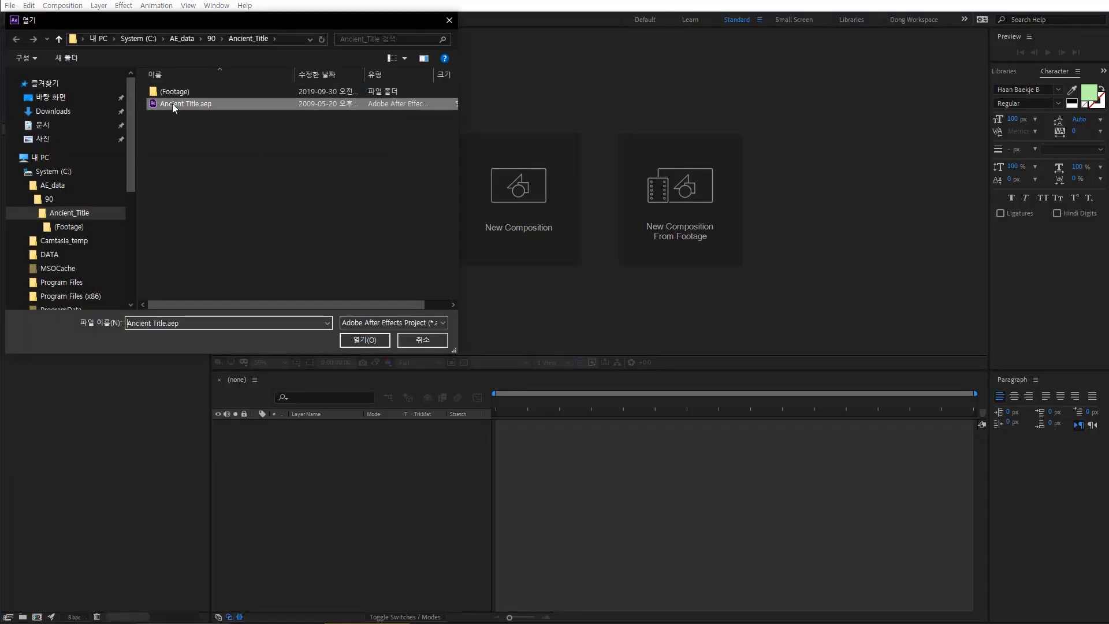
double_click(173, 105)
click(664, 334)
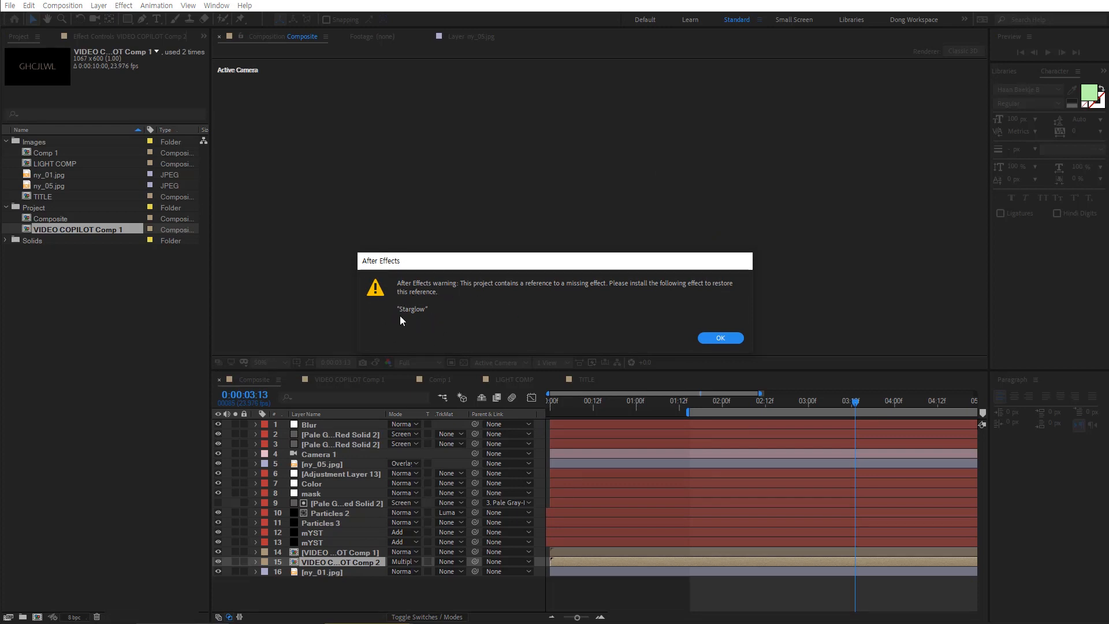
click(720, 339)
Switch to the web browser and look through the Red Giant Trapcode Starglow page down to its presets section.
key(alt+Tab)
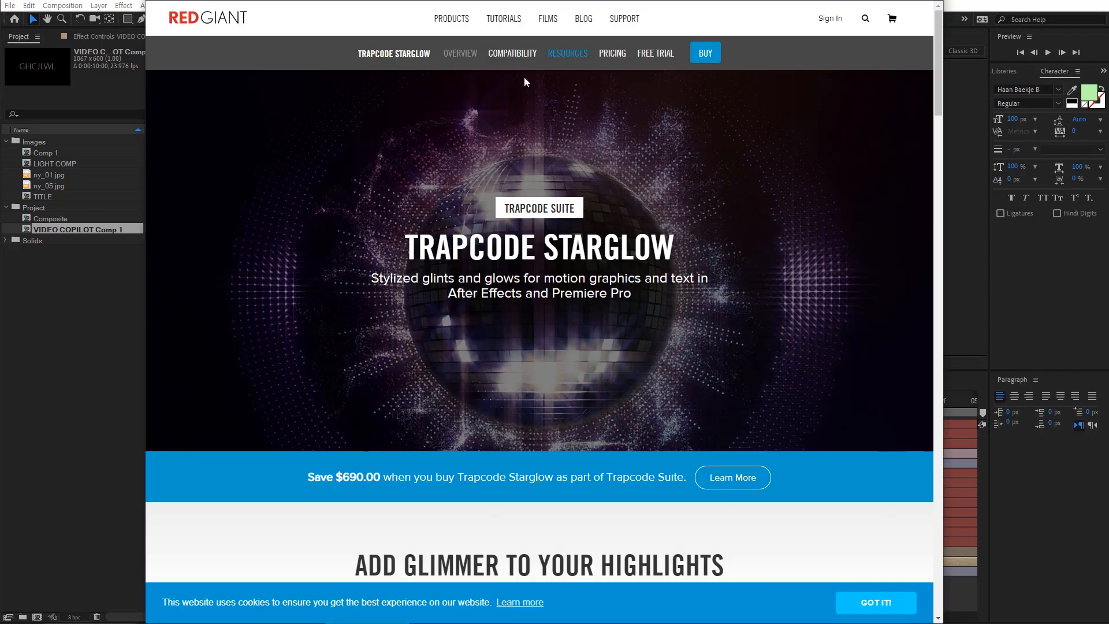
scroll(508, 142, down, 4)
scroll(557, 164, up, 1)
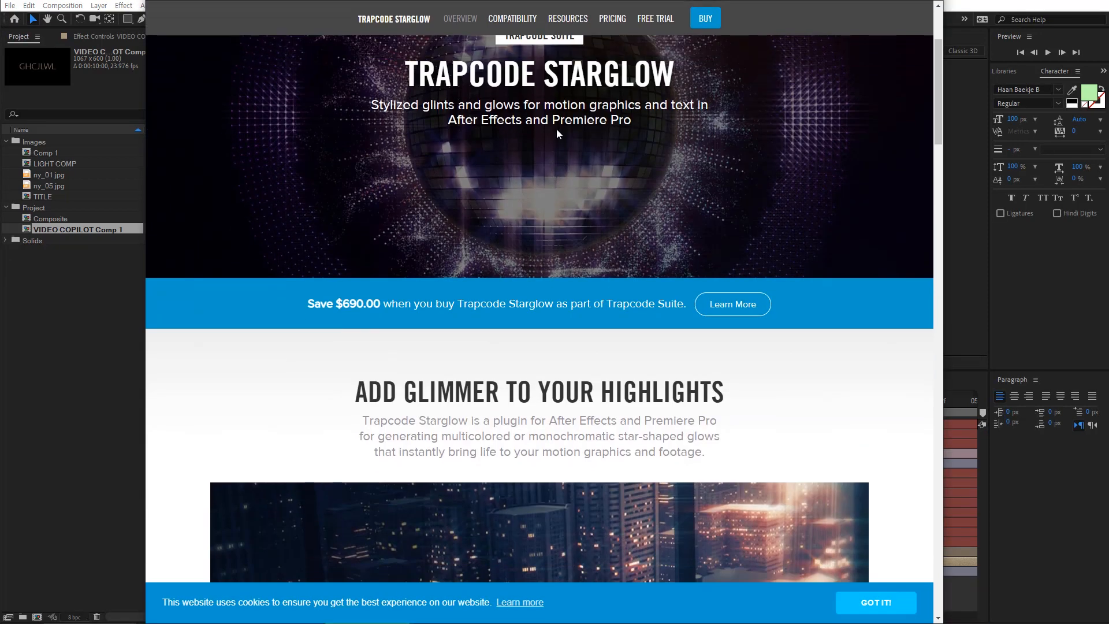
scroll(638, 130, up, 3)
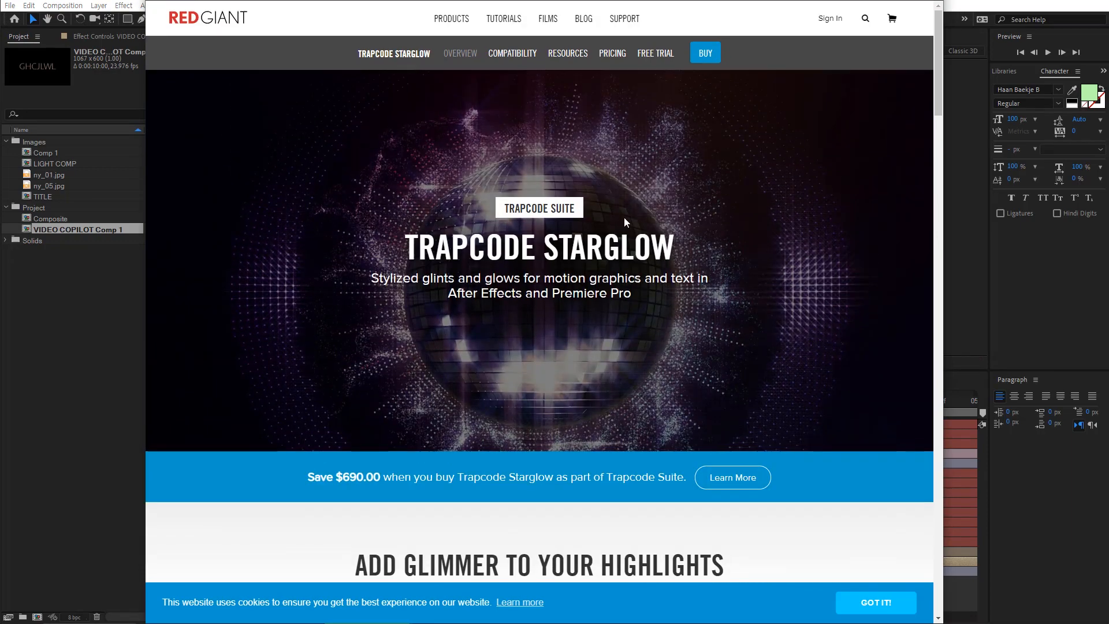
scroll(624, 217, down, 8)
scroll(674, 235, down, 2)
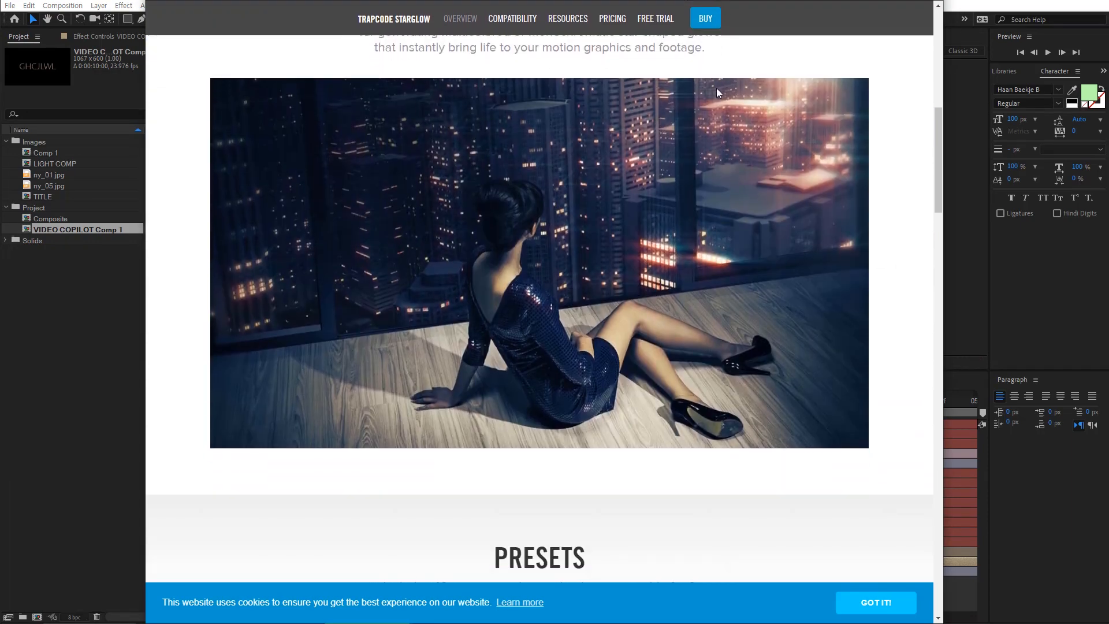
scroll(702, 201, down, 9)
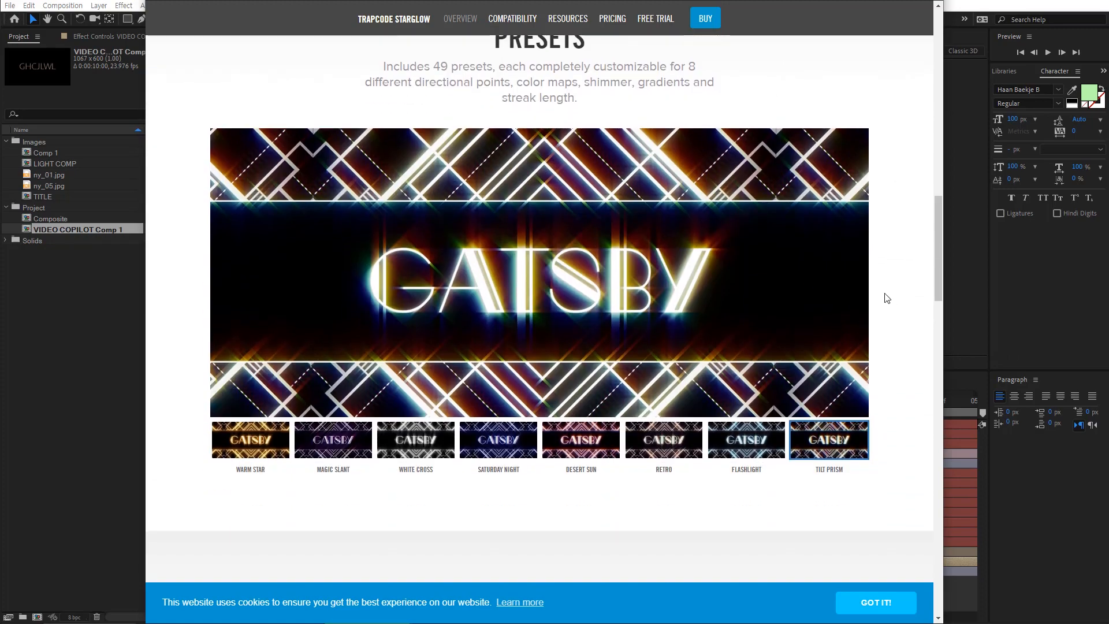
Browse the Starglow preset samples through White Cross, Saturday Night and Desert Sun up to Flashlight.
click(848, 290)
click(848, 290)
click(848, 290)
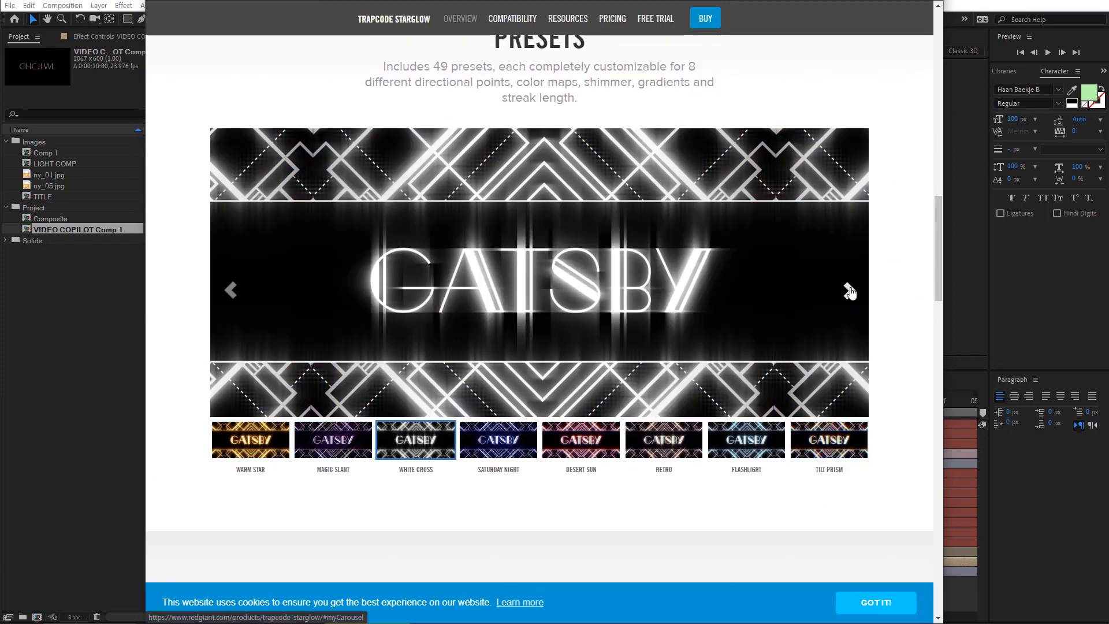
click(849, 291)
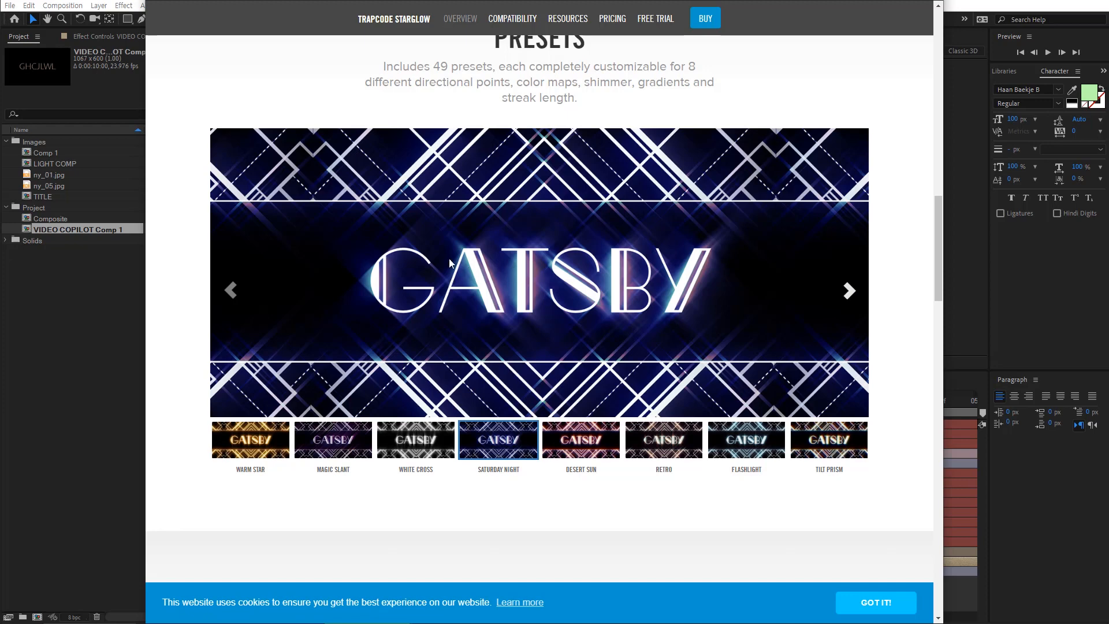
click(849, 290)
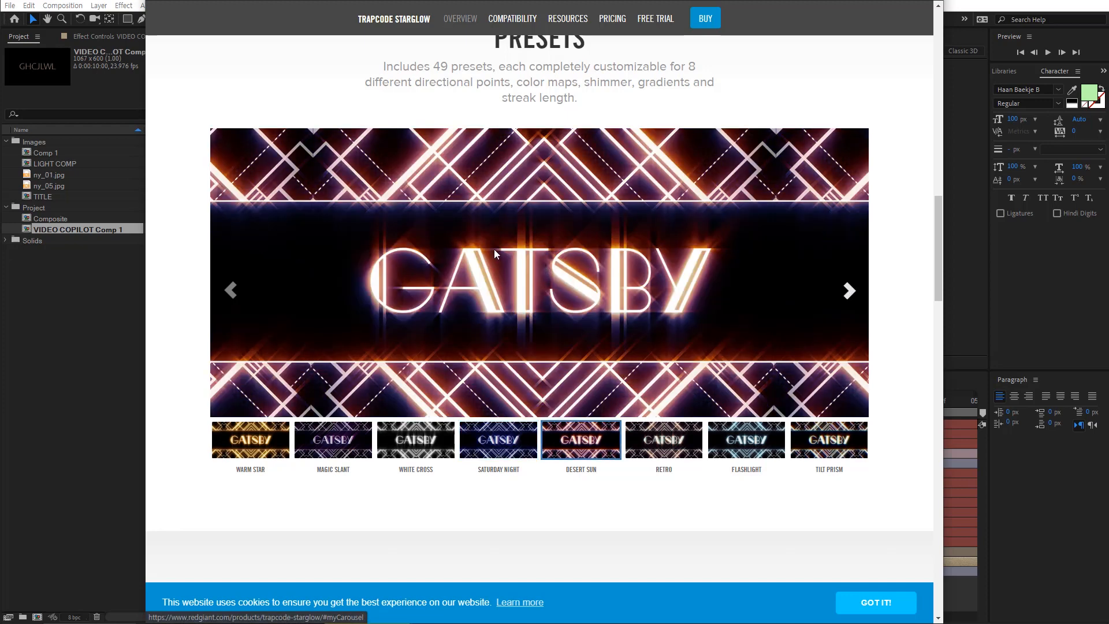
click(851, 292)
click(847, 292)
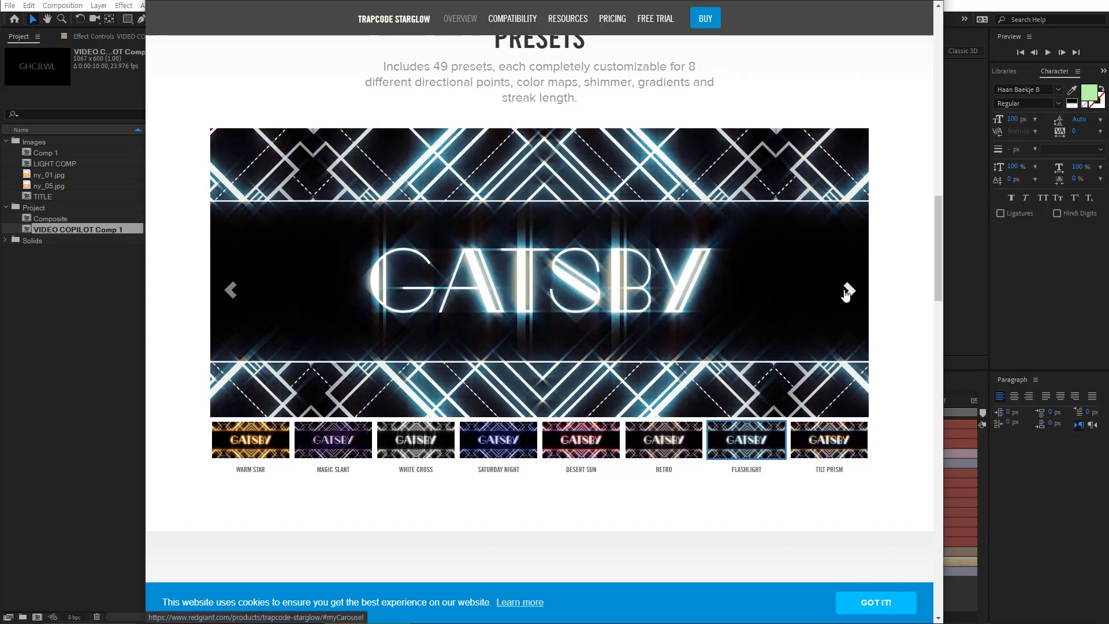
Switch back to After Effects and inspect the Blur layer's properties and keyframes in the Composite composition.
click(129, 322)
click(497, 415)
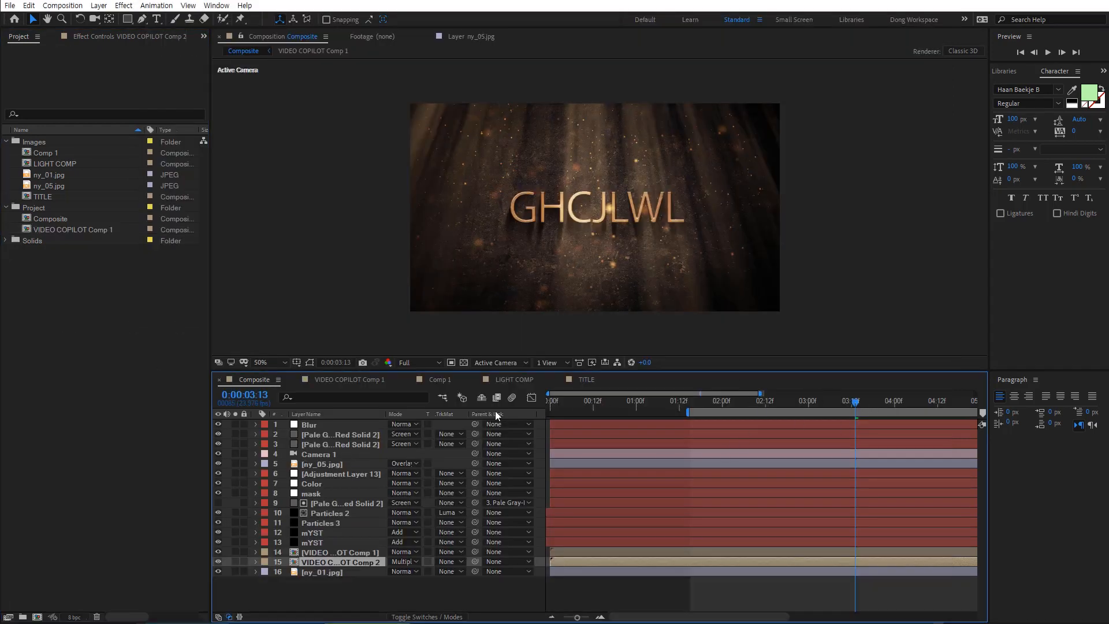
click(309, 425)
click(256, 426)
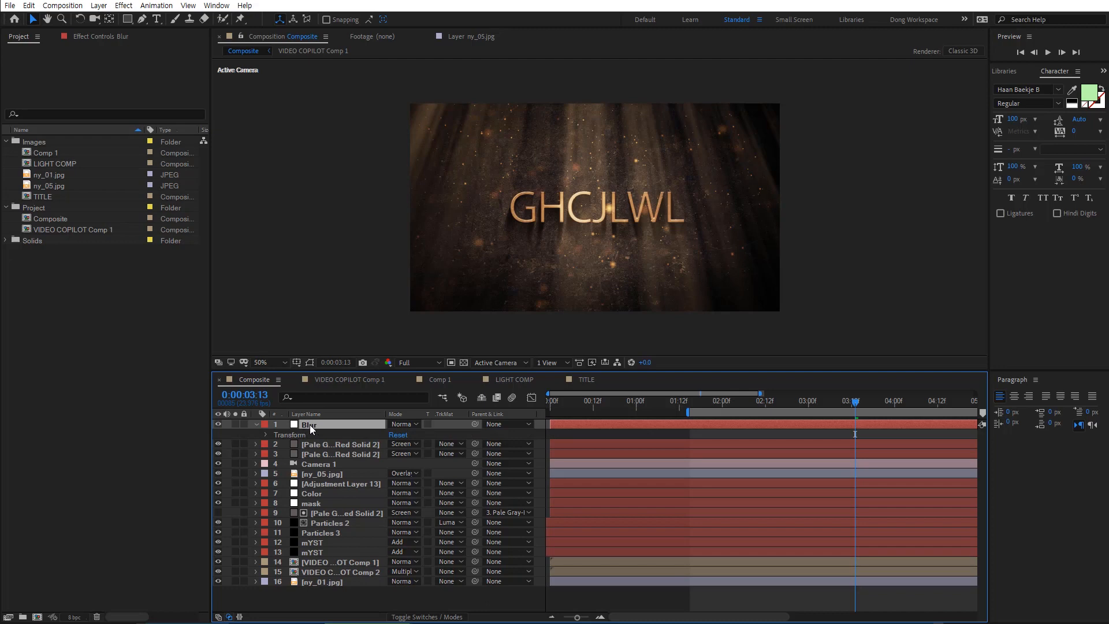
key(u)
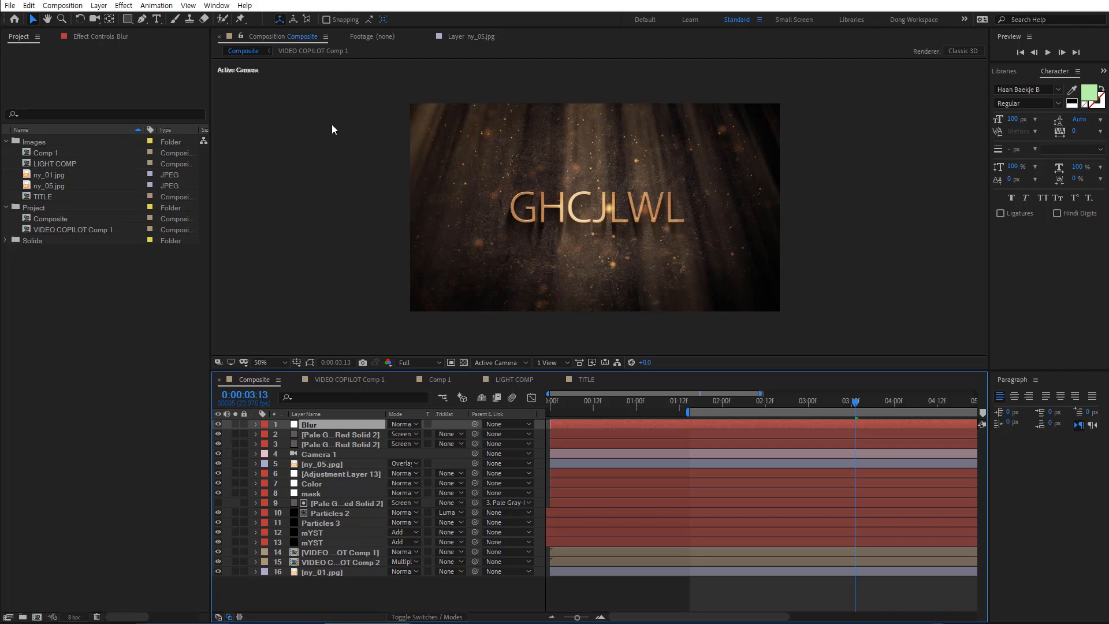
Apply Glow to the Blur layer with threshold 47.1%, radius 324 and intensity 5.4, and compare the image with the effect off and on.
click(124, 6)
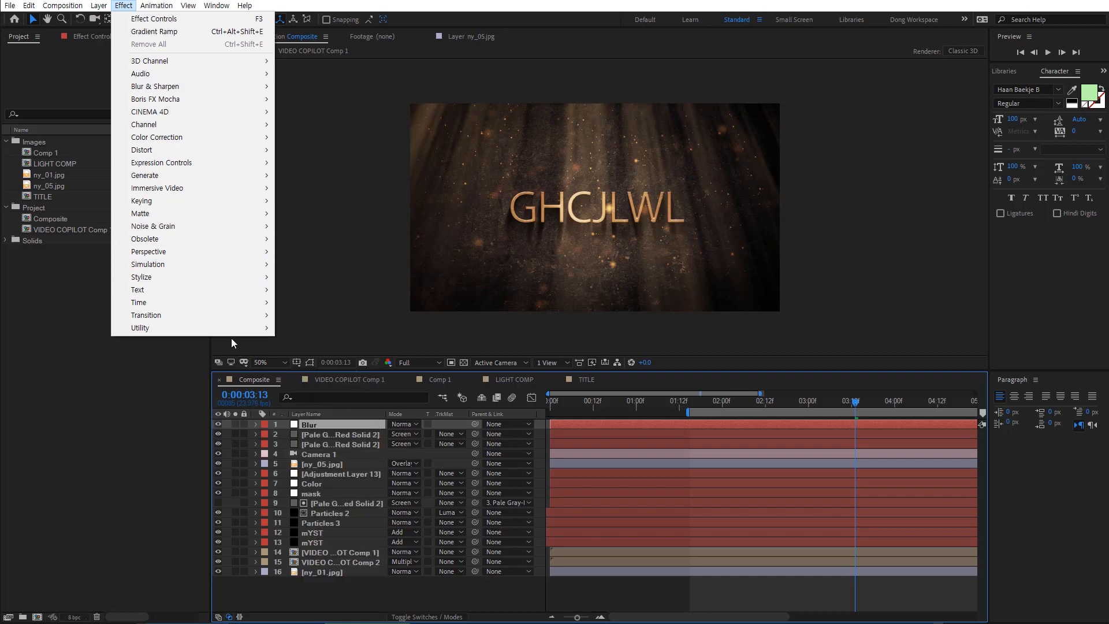
mouse_move(238, 278)
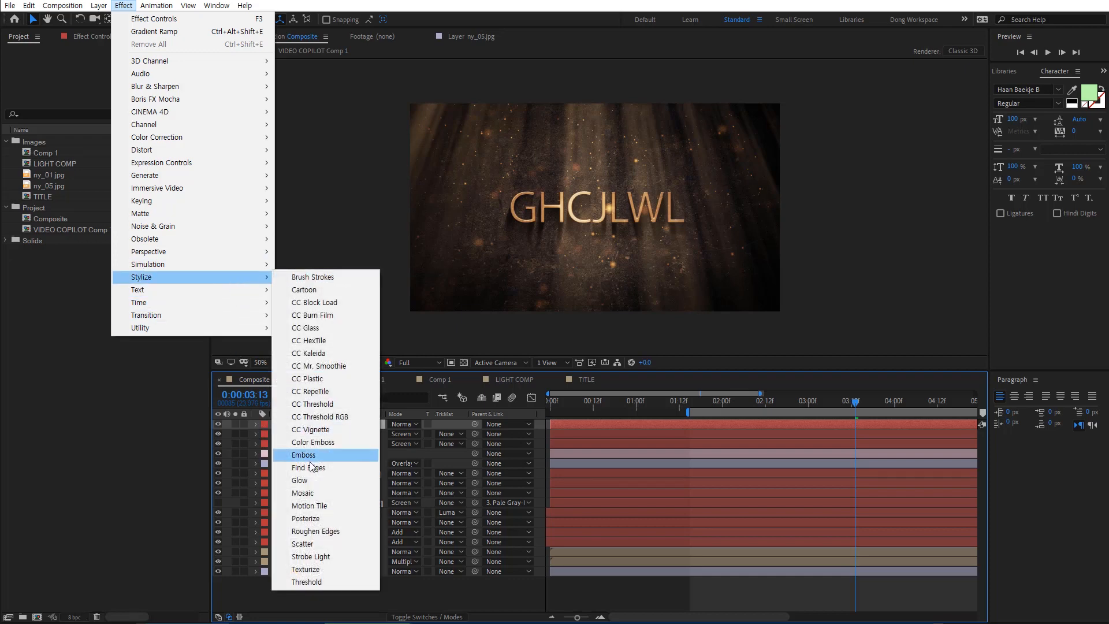
click(321, 480)
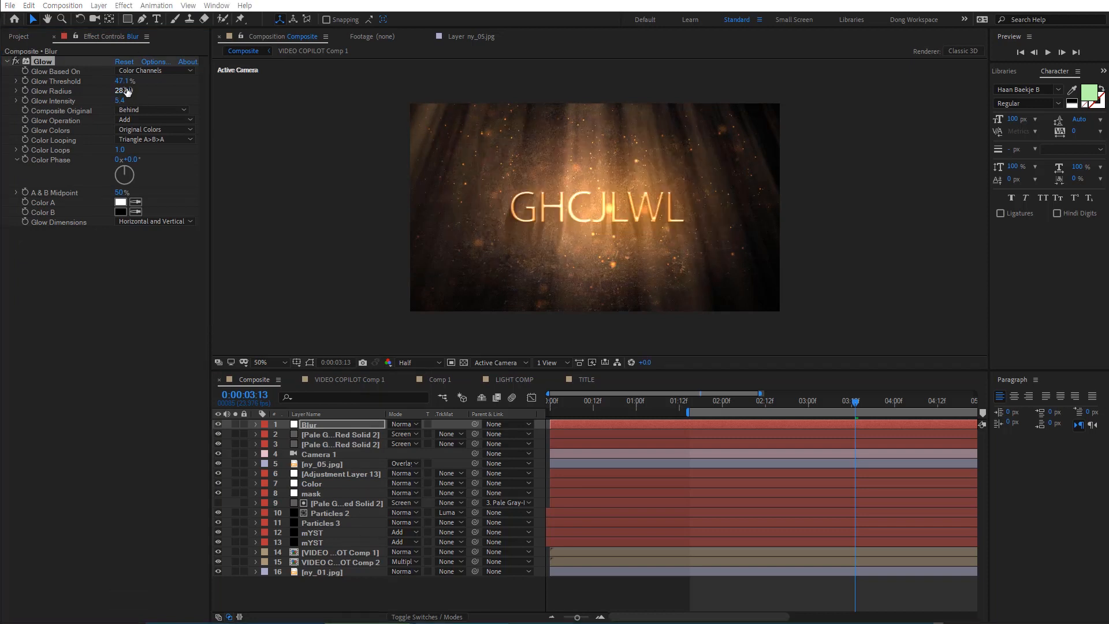
mouse_move(126, 91)
mouse_down()
mouse_move(157, 95)
mouse_move(140, 96)
mouse_up()
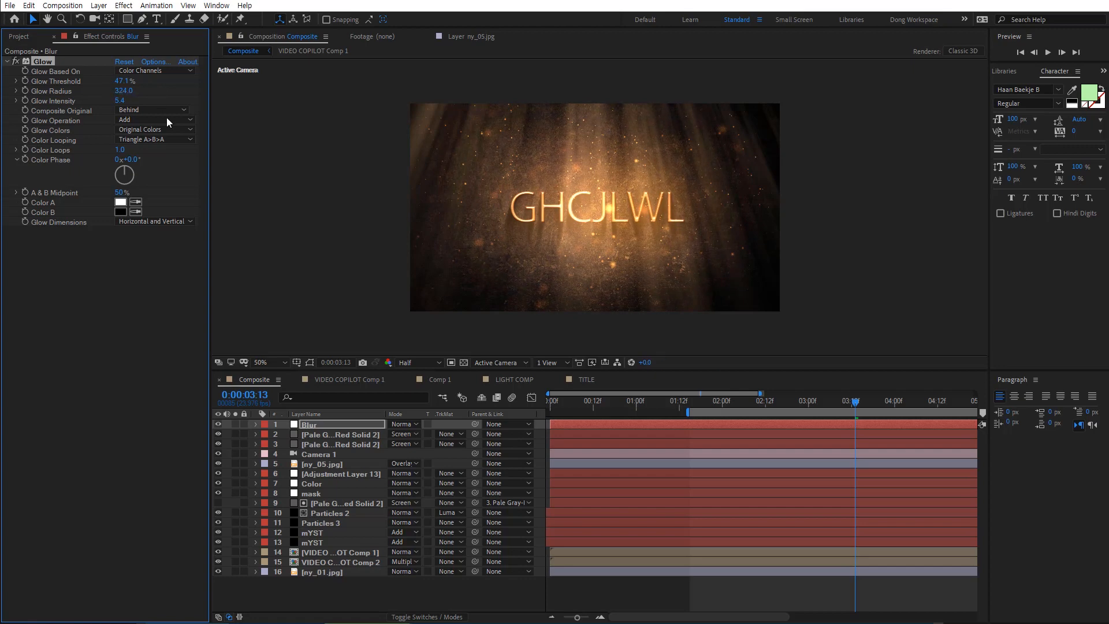
click(16, 61)
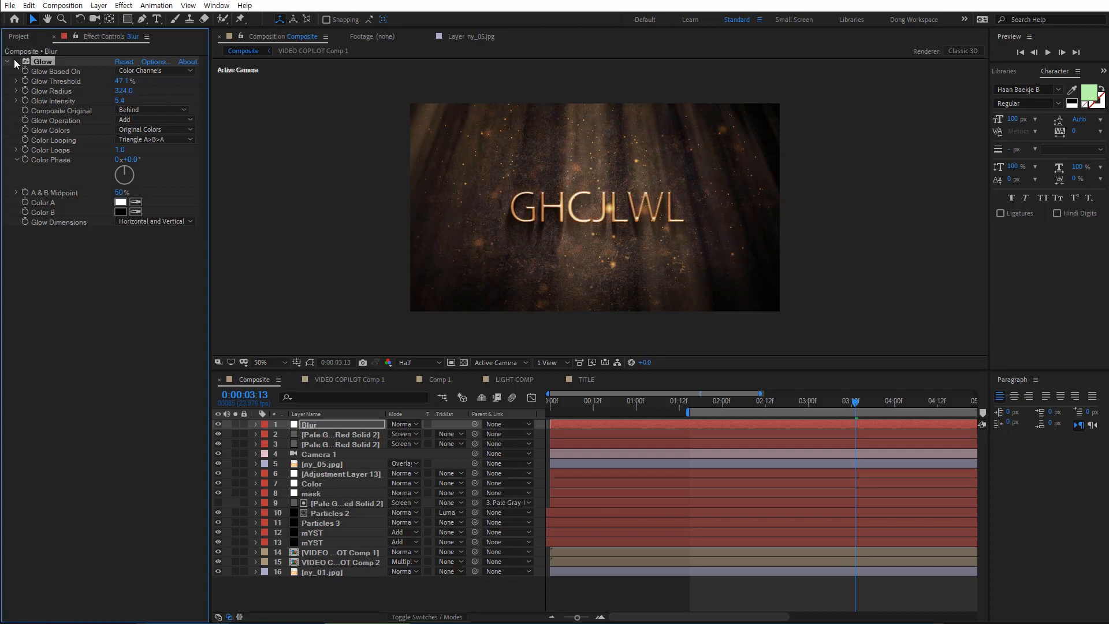
click(17, 61)
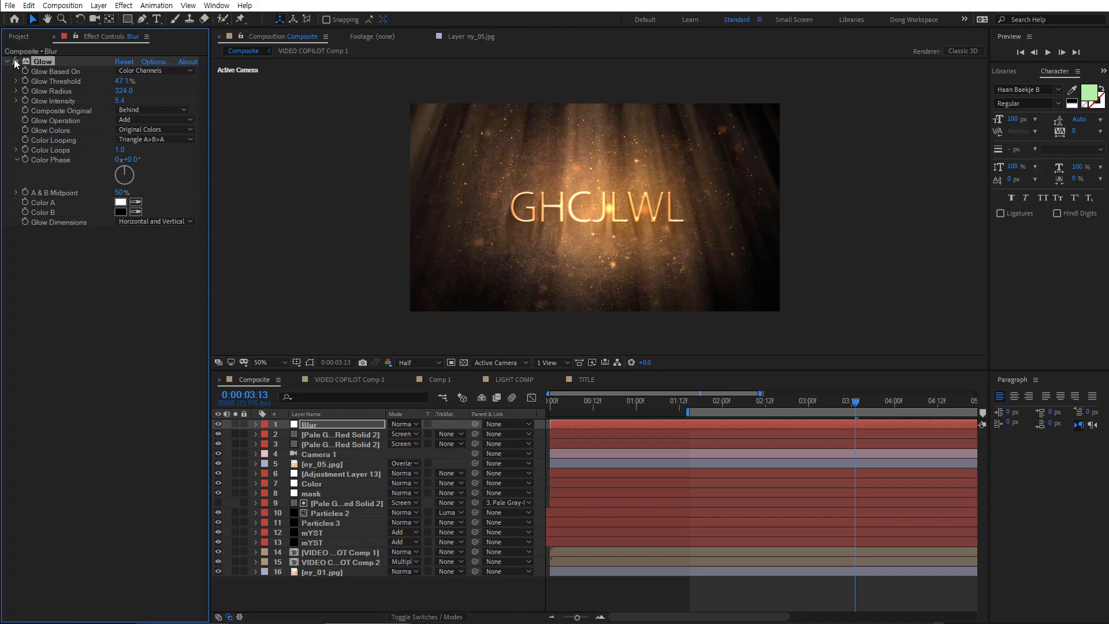